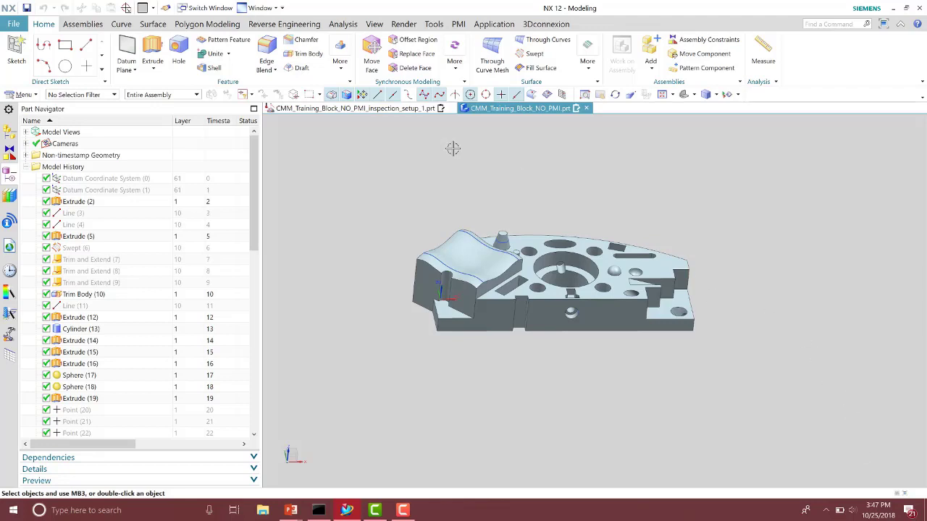
- Switch to the CMM_Training_Block_NO_PMI_inspection_setup_1 part and expand the PLANE_PLANE_PLANE_ALIGN alignment group in the inspection program
left_click(402, 109)
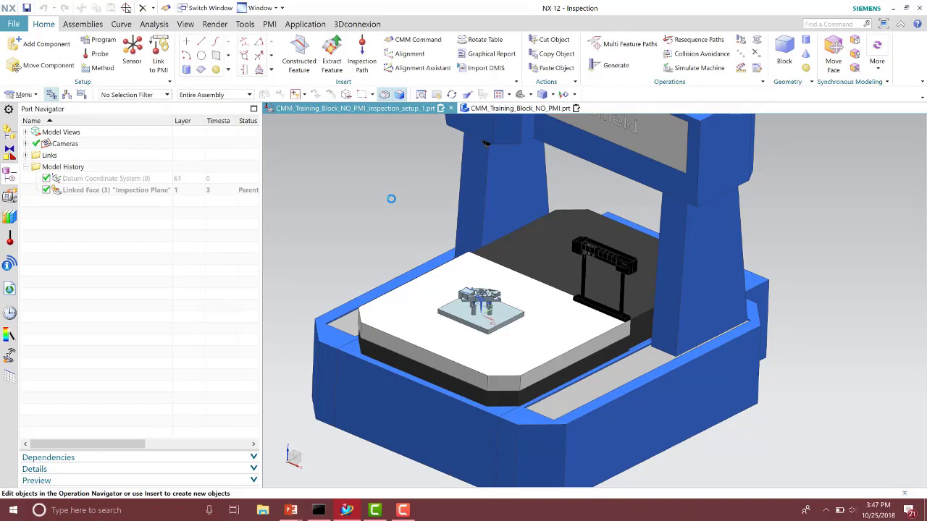
left_click(10, 239)
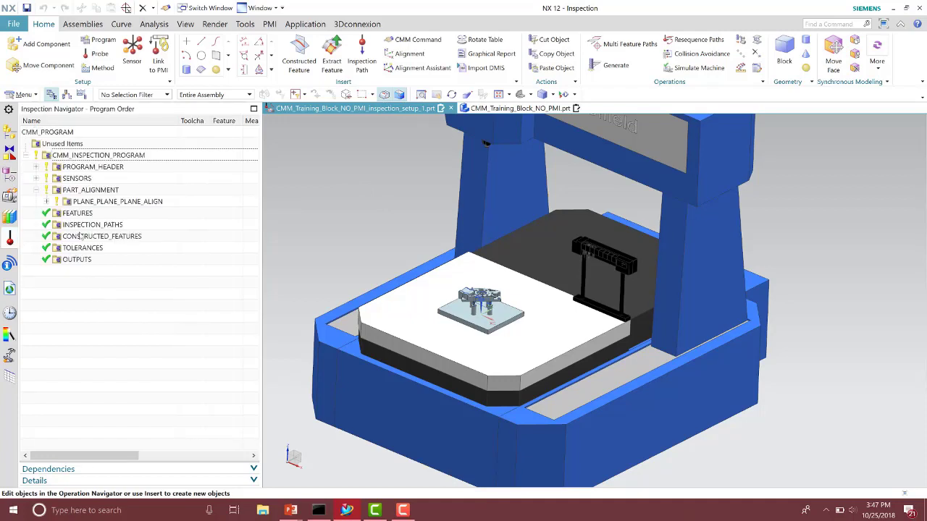
left_click(46, 202)
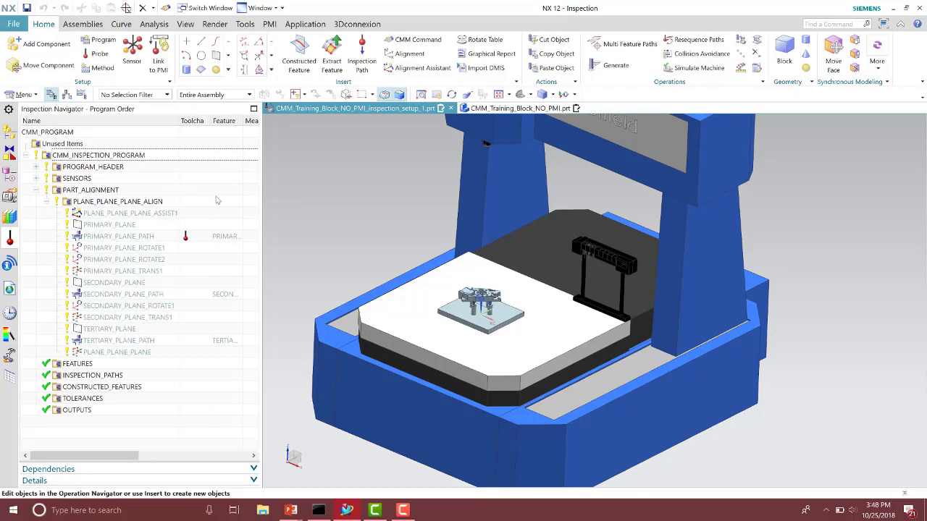
left_click(138, 353)
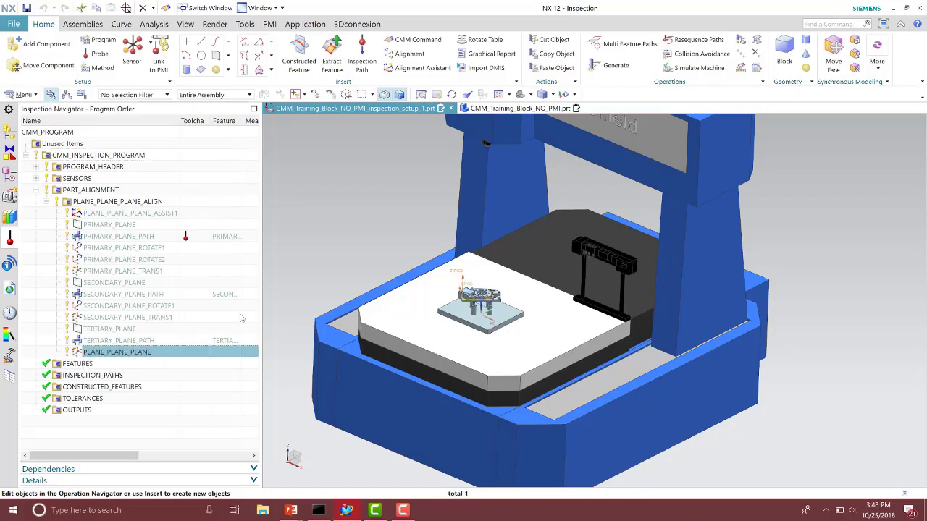
left_click(303, 282)
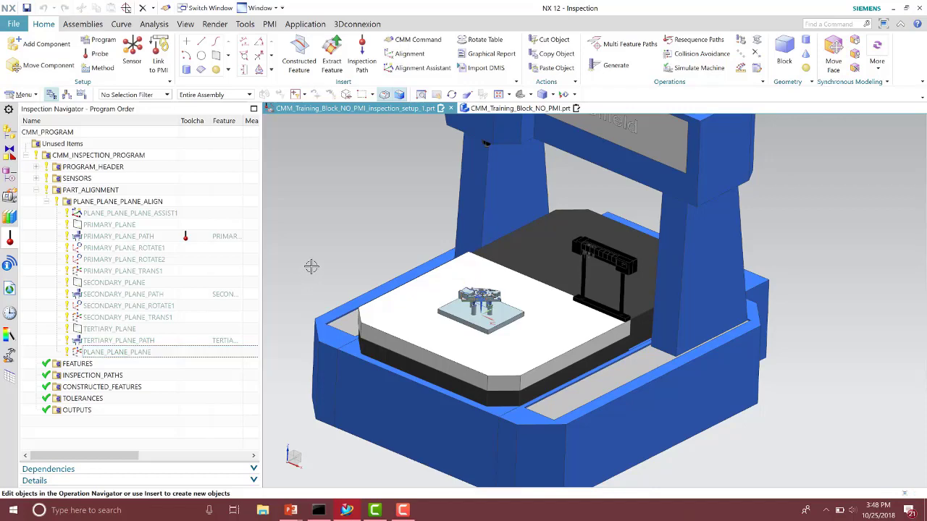
left_click(366, 68)
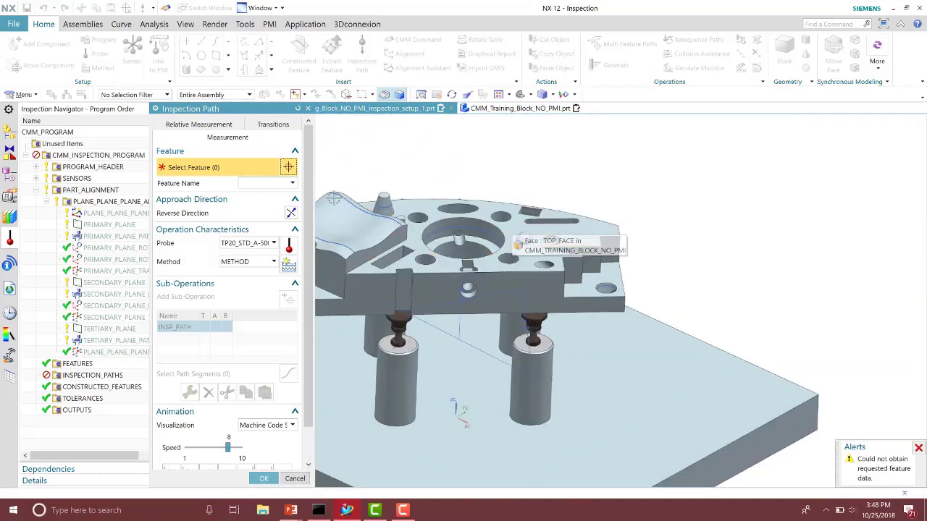
scroll(474, 214, "up", 2)
scroll(474, 215, "up", 2)
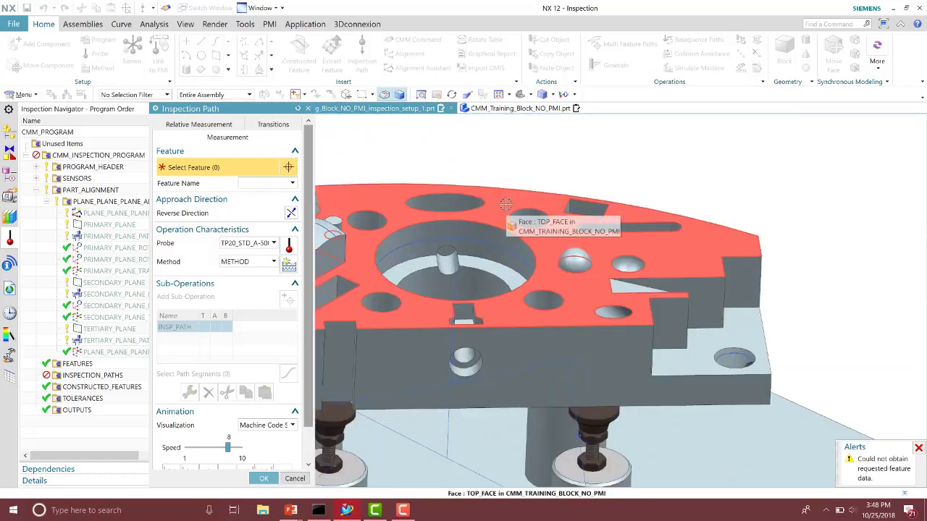
left_click(505, 205)
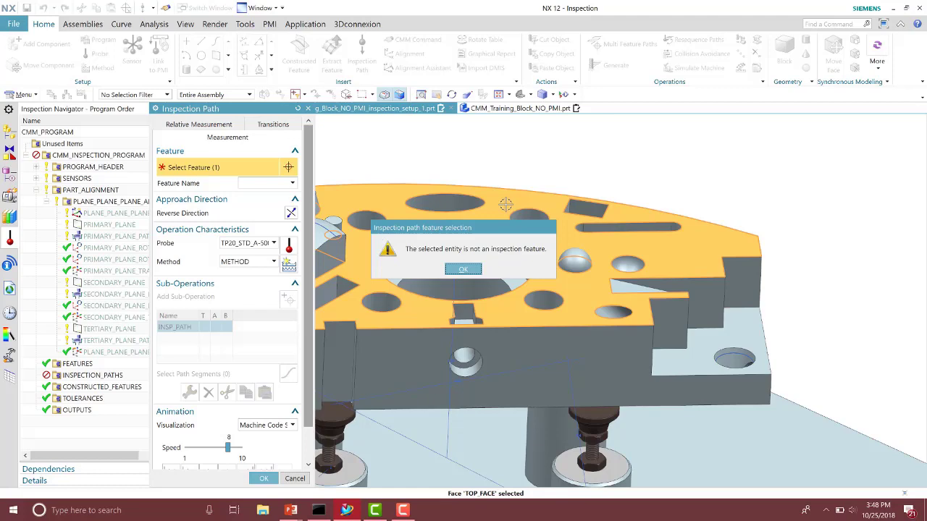
left_click(463, 268)
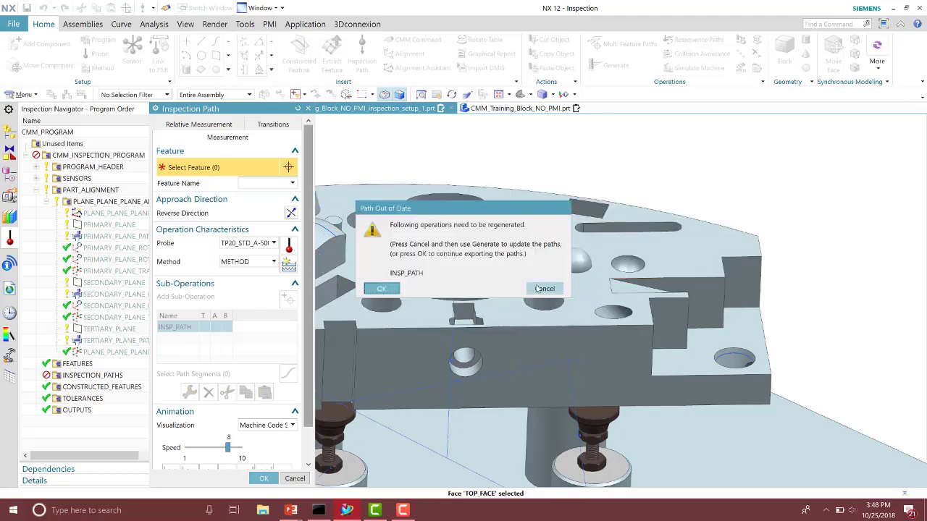
left_click(539, 289)
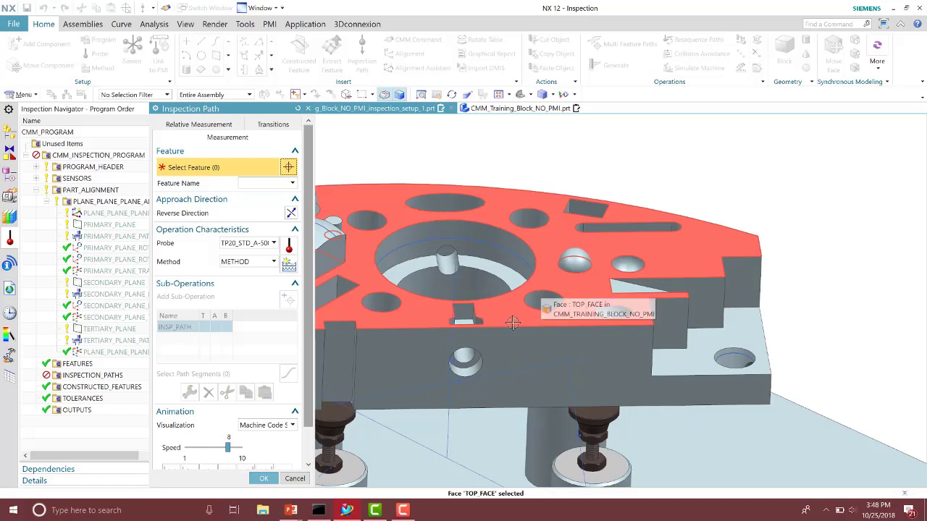
left_click(294, 478)
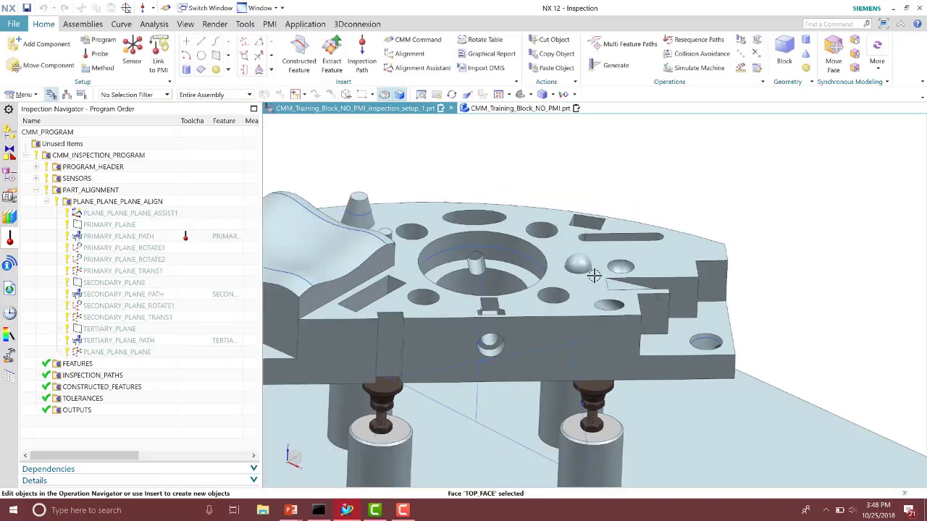
- Start a plane inspection feature and select the training block's top face as its geometry
scroll(594, 276, "down", 10)
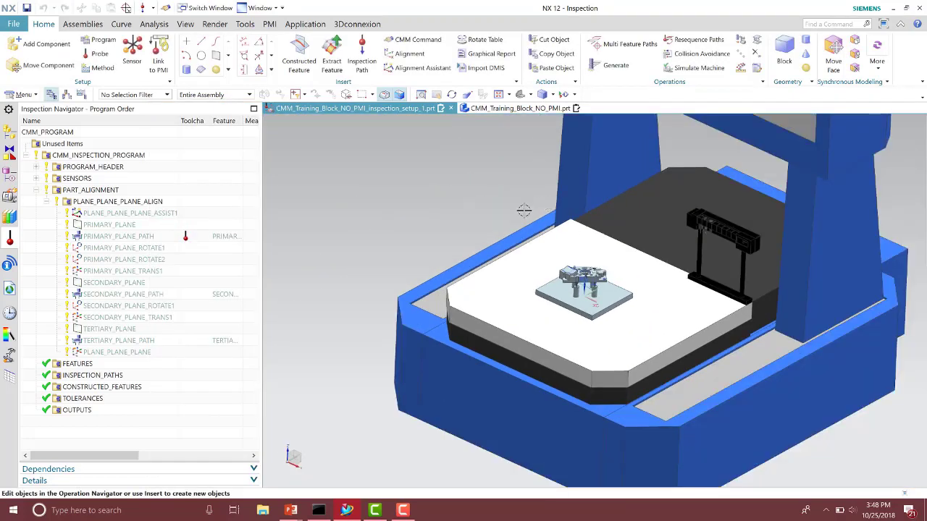
scroll(523, 210, "up", 2)
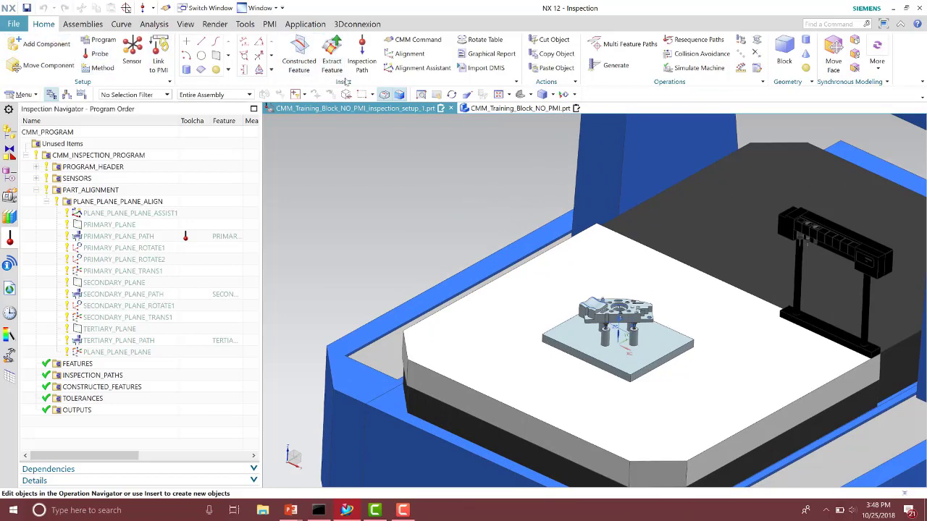
left_click(228, 72)
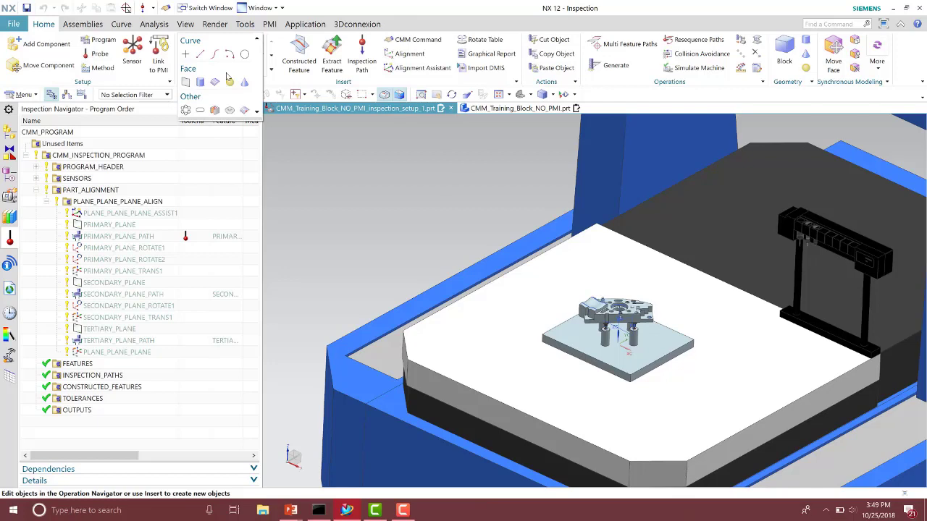
left_click(186, 82)
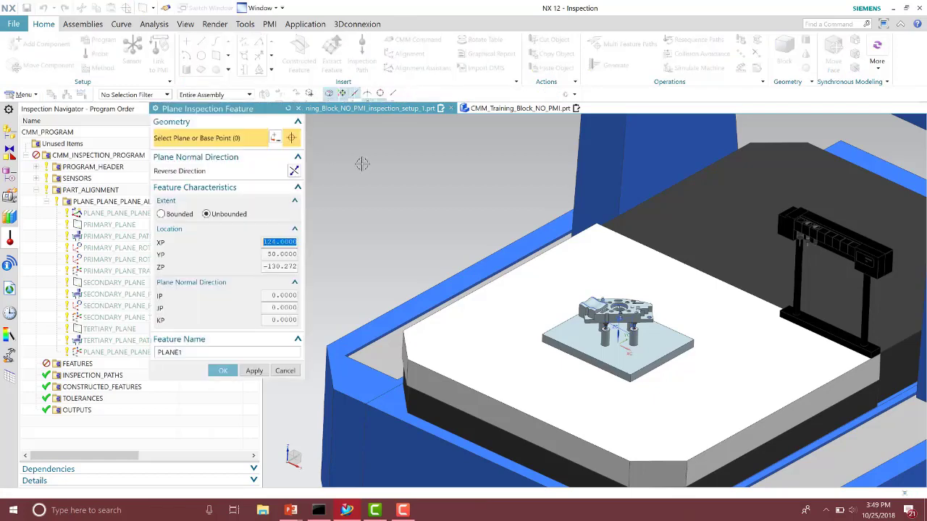
scroll(502, 303, "up", 6)
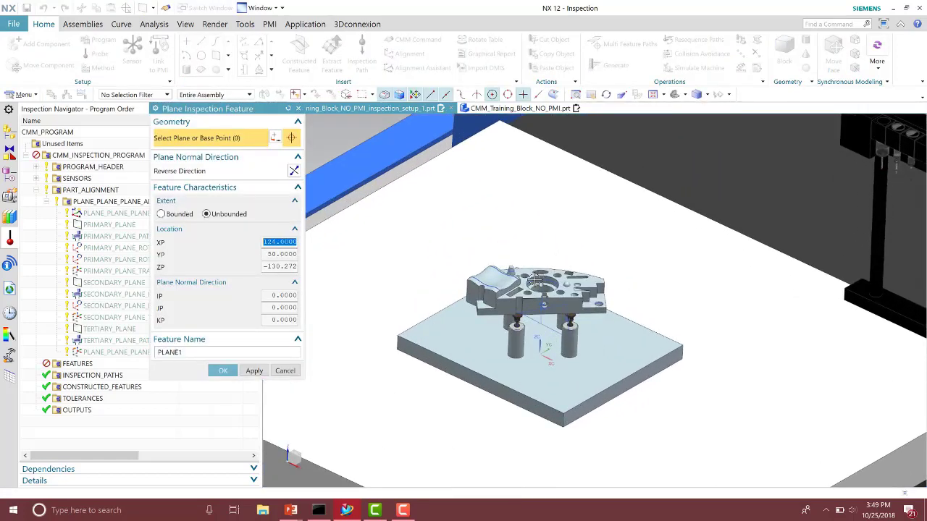
scroll(502, 303, "up", 5)
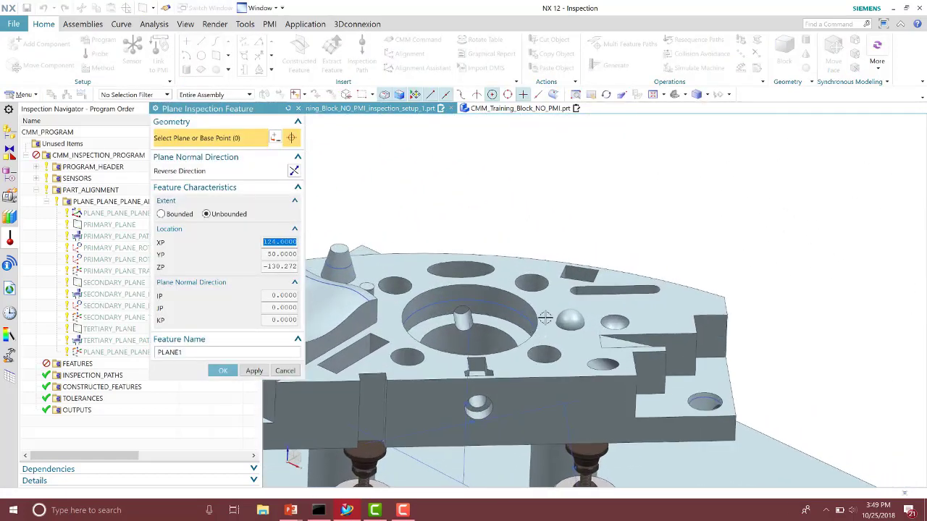
left_click(544, 317)
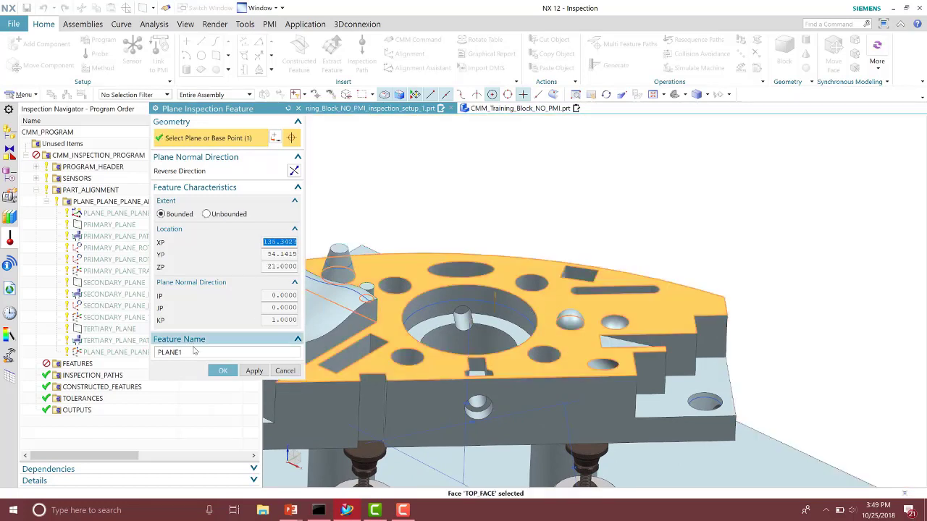
- Name the plane inspection feature Top_Plane and create it
double_click(154, 350)
key("BackSpace")
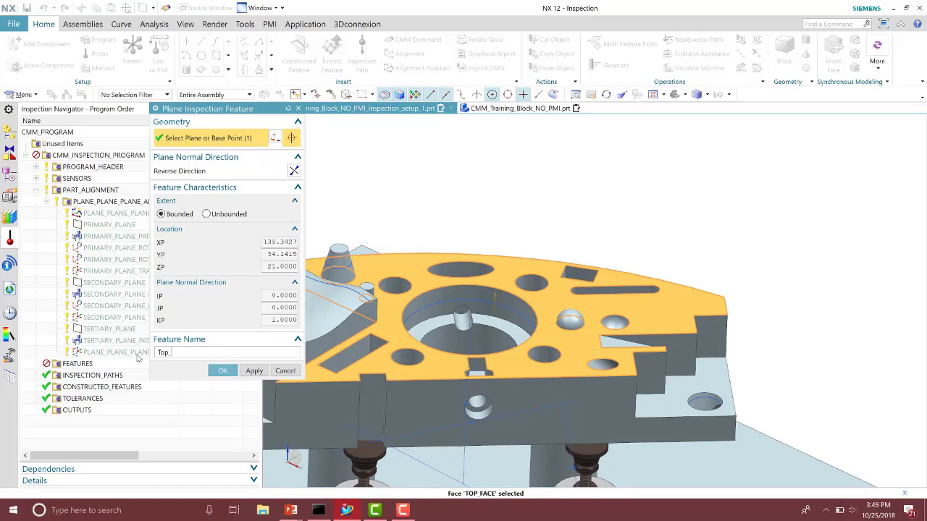
type("Top_Plane")
left_click(223, 371)
scroll(565, 216, "up", 3)
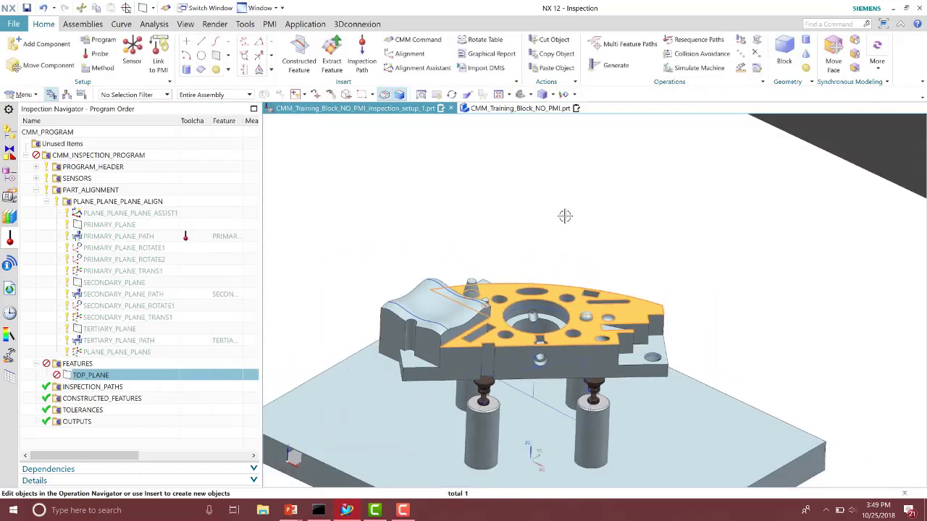
scroll(565, 216, "up", 2)
key("Escape")
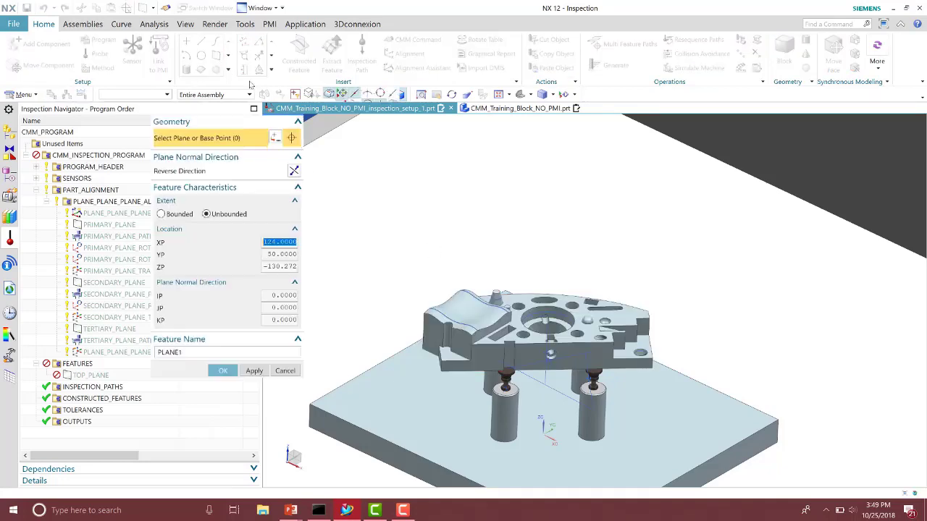
scroll(444, 220, "down", 5)
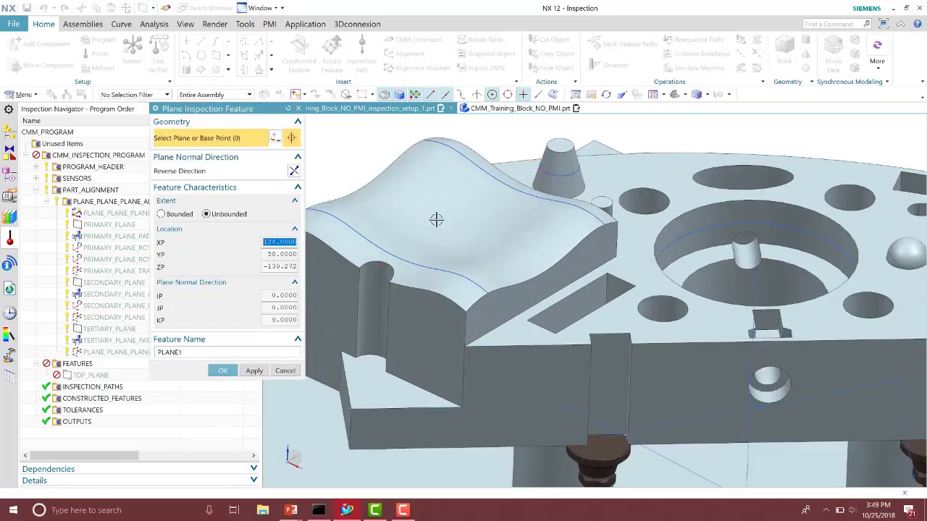
scroll(457, 228, "up", 2)
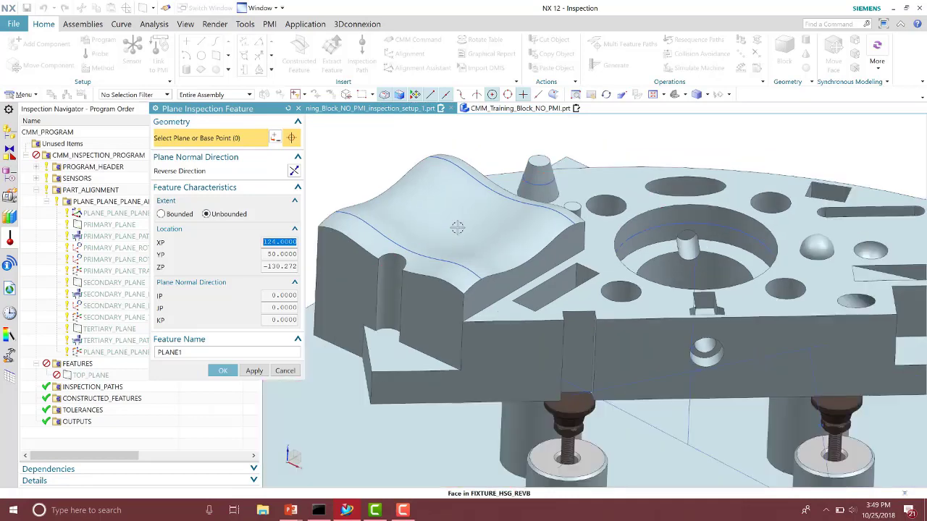
scroll(456, 227, "up", 3)
left_click(285, 370)
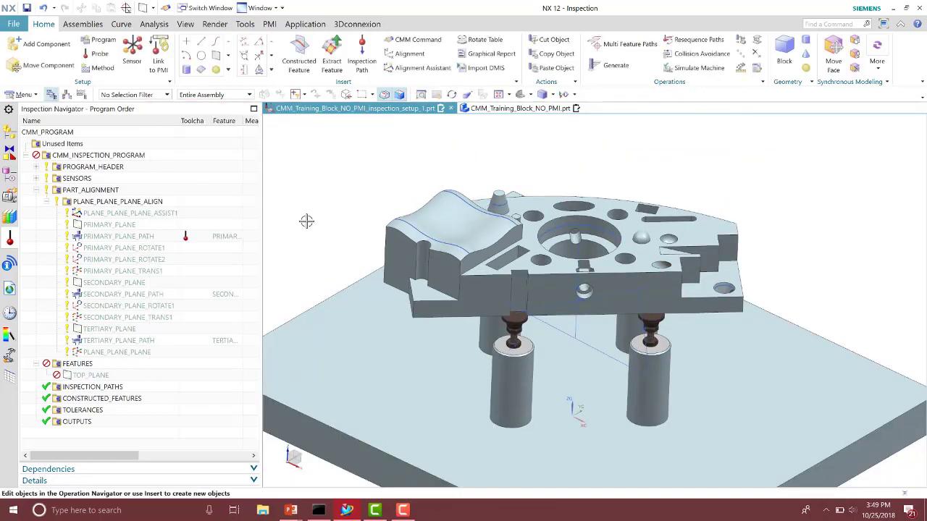
- Create a surface inspection feature on the wavy freeform face of the training block, keeping the default name
left_click(201, 70)
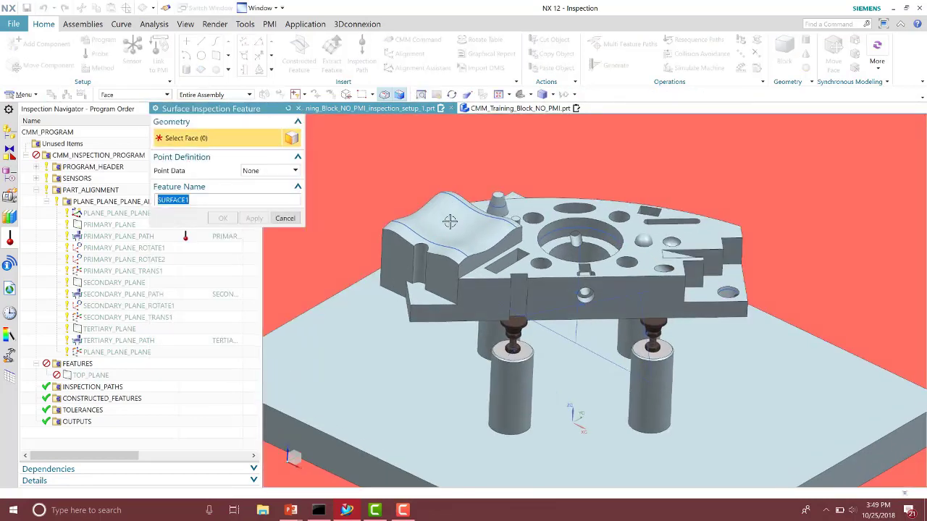
scroll(451, 211, "down", 2)
left_click(441, 279)
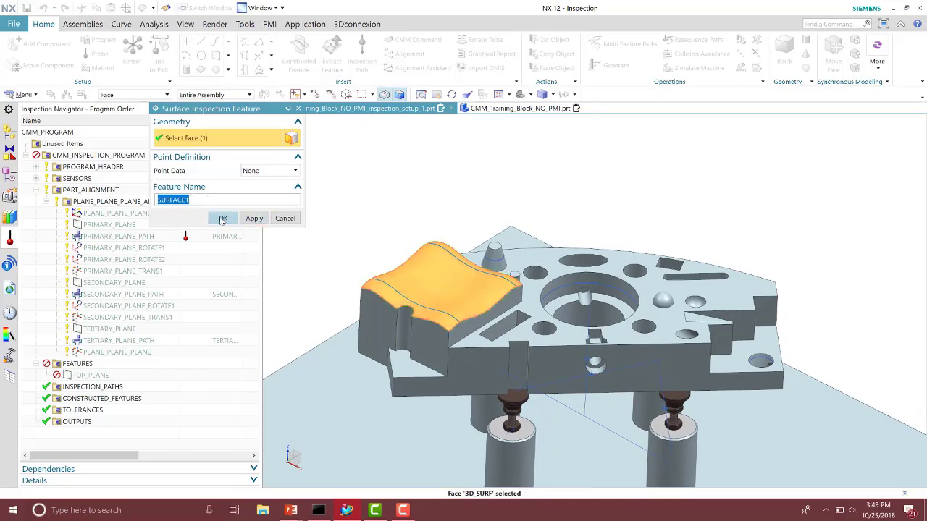
left_click(222, 217)
left_click(411, 206)
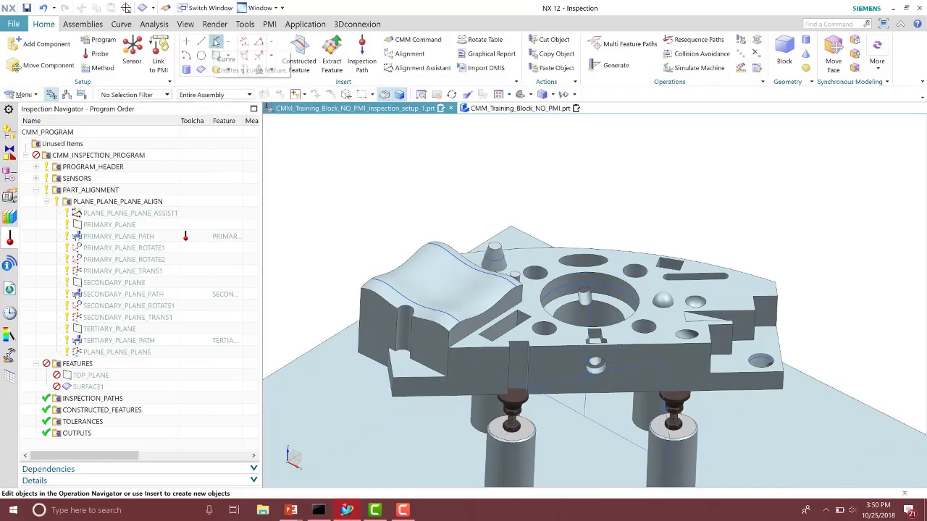
- Create a curve inspection feature from the circle around the outer cone, using the cone face as its surface
left_click(216, 42)
scroll(491, 256, "up", 4)
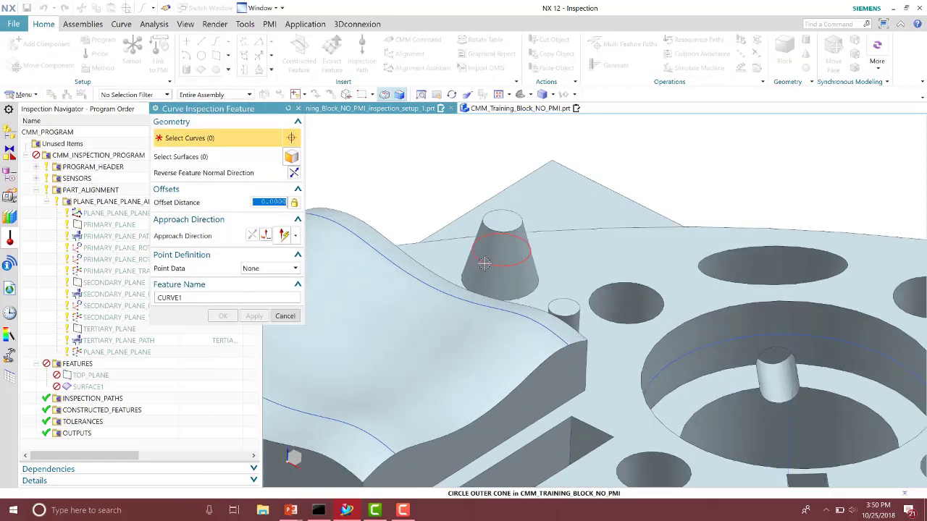
left_click(495, 258)
left_click(201, 158)
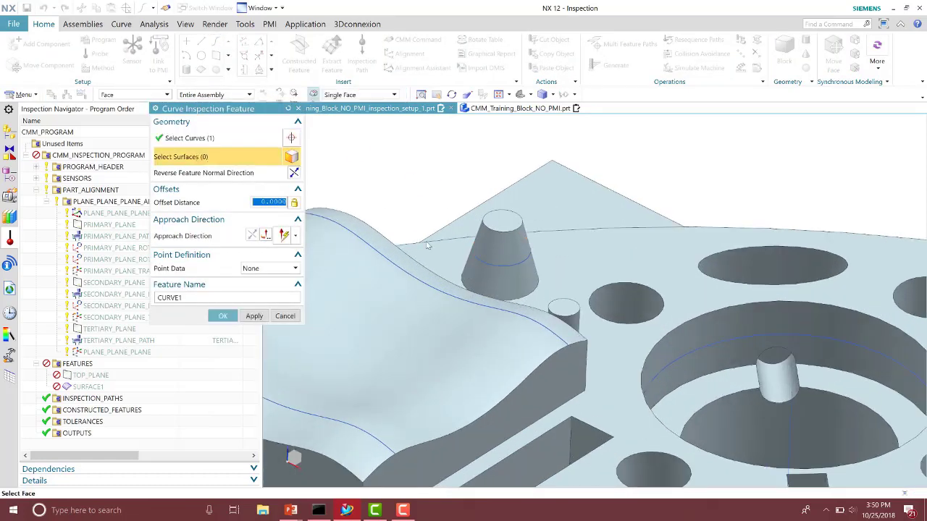
left_click(508, 252)
left_click(222, 315)
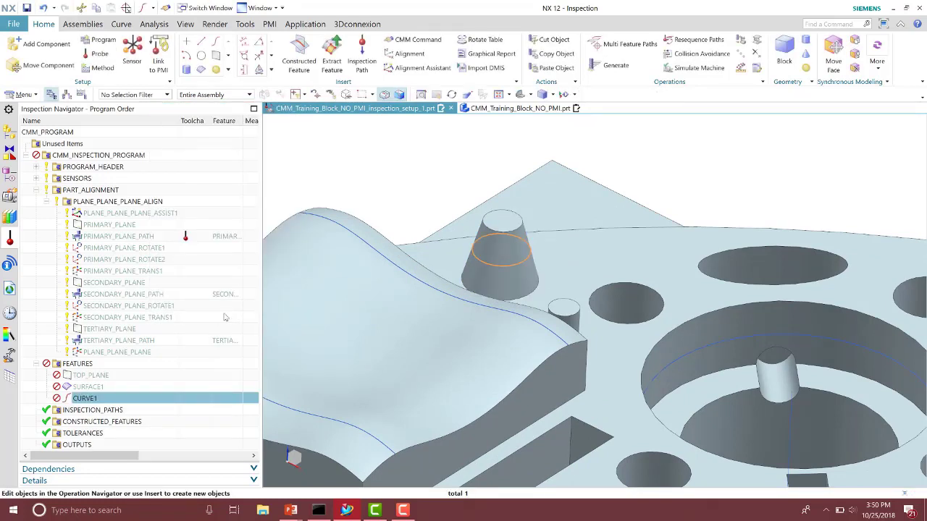
- Create a second curve inspection feature from the freeform face's spline nearest the notch, with the freeform face as its surface
left_click(216, 42)
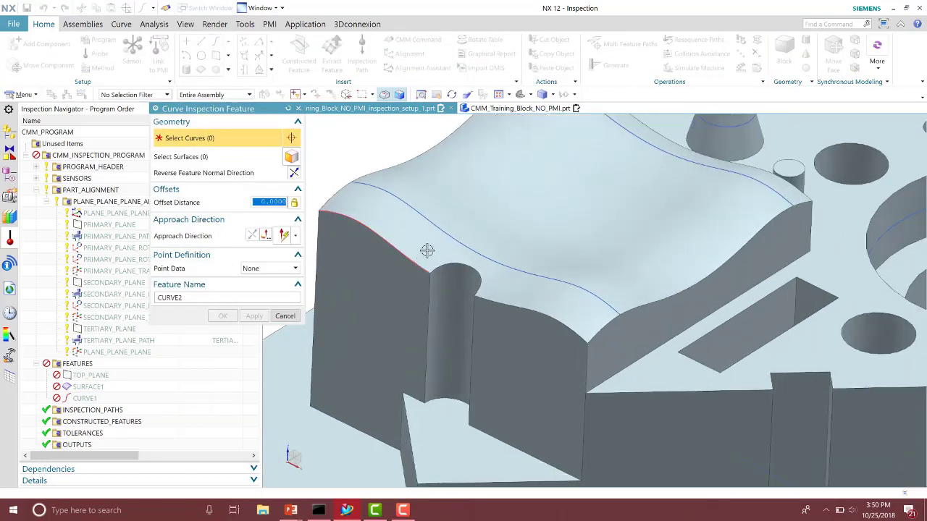
scroll(431, 243, "up", 5)
left_click(440, 230)
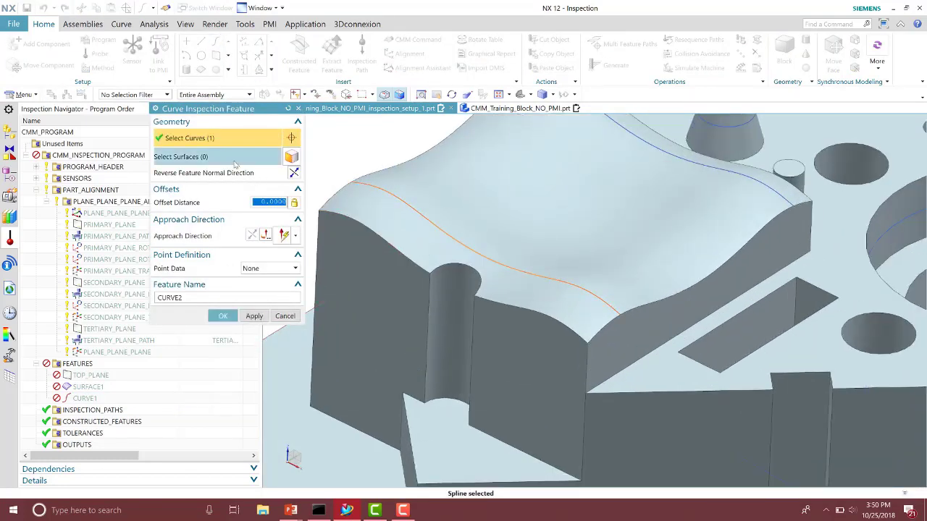
left_click(534, 215)
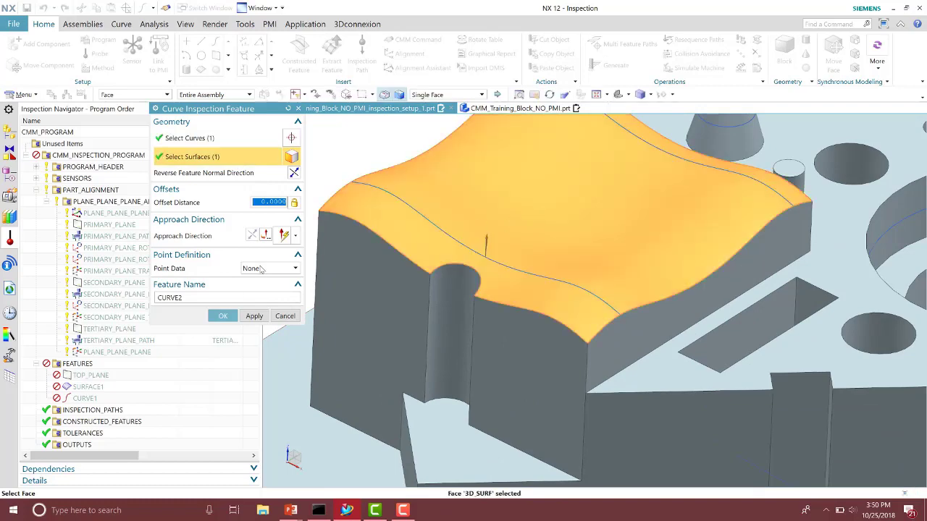
left_click(223, 316)
scroll(532, 265, "down", 8)
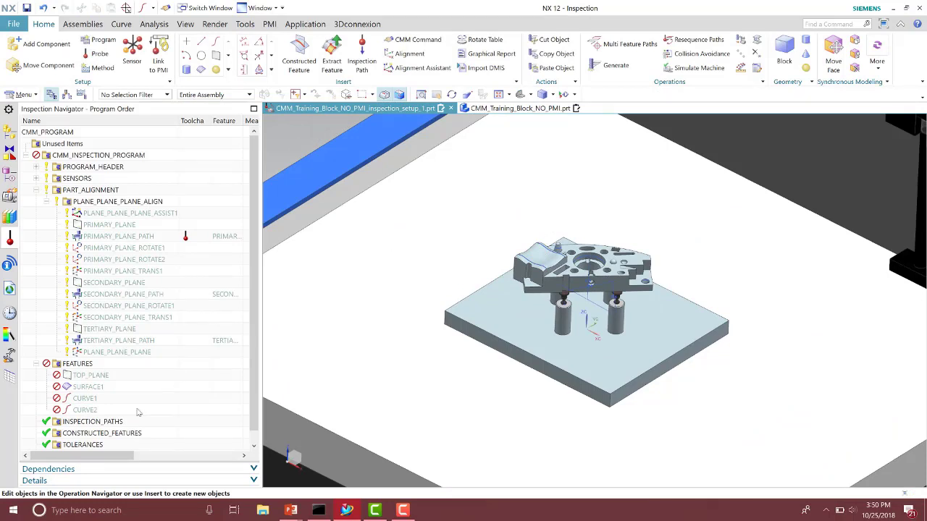
scroll(253, 351, "down", 1)
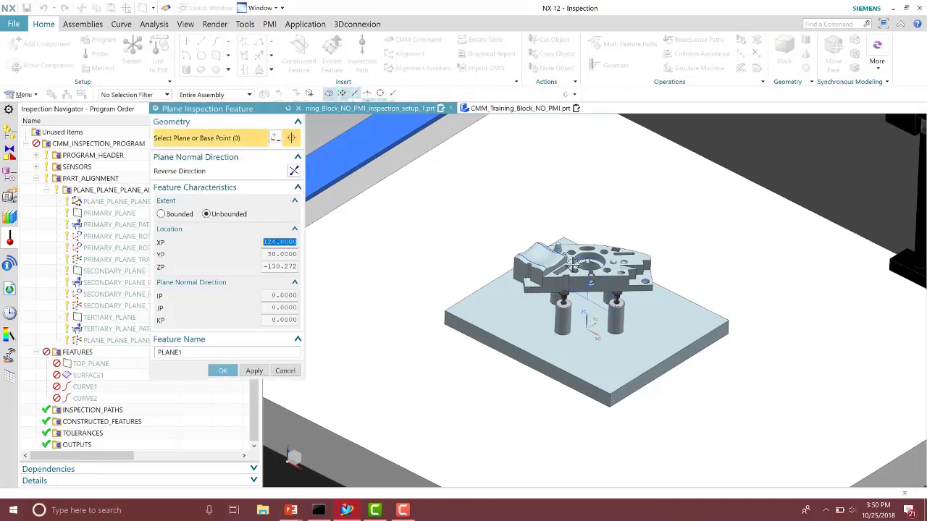
- Create a cylinder inspection feature from the small hole beside the small boss near the cone, keeping the default name
scroll(553, 281, "up", 8)
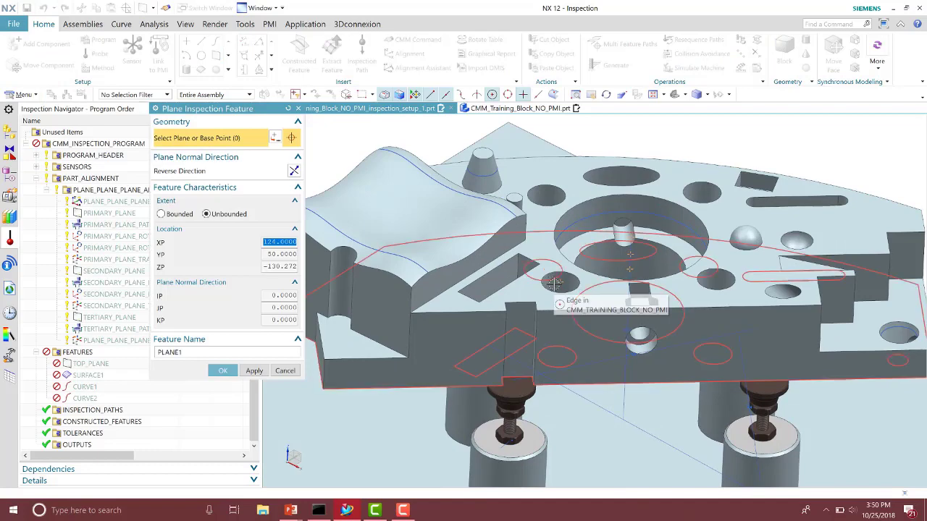
left_click(285, 370)
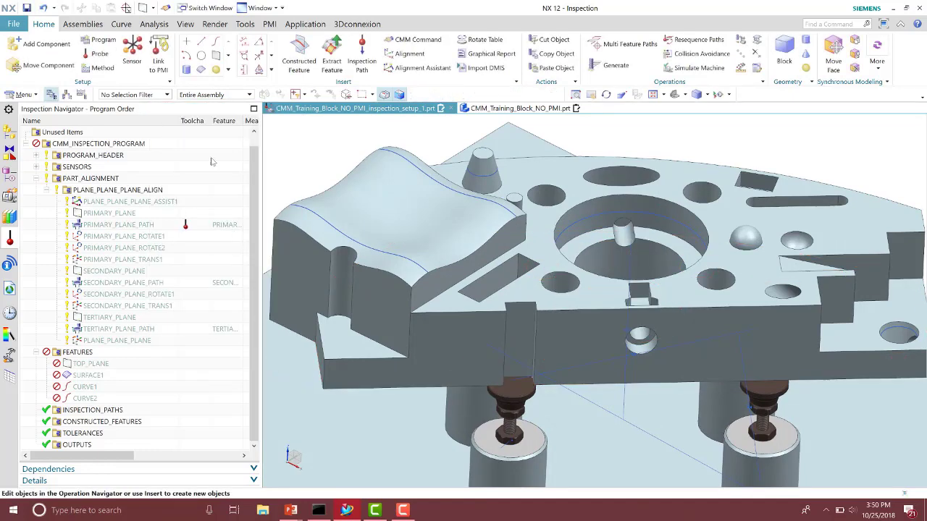
left_click(186, 70)
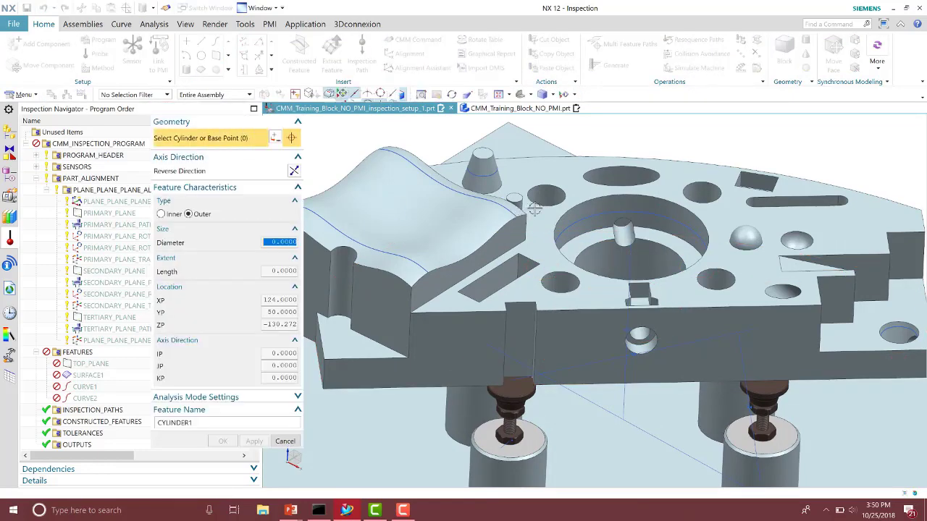
scroll(546, 193, "up", 3)
left_click(546, 193)
scroll(511, 216, "down", 3)
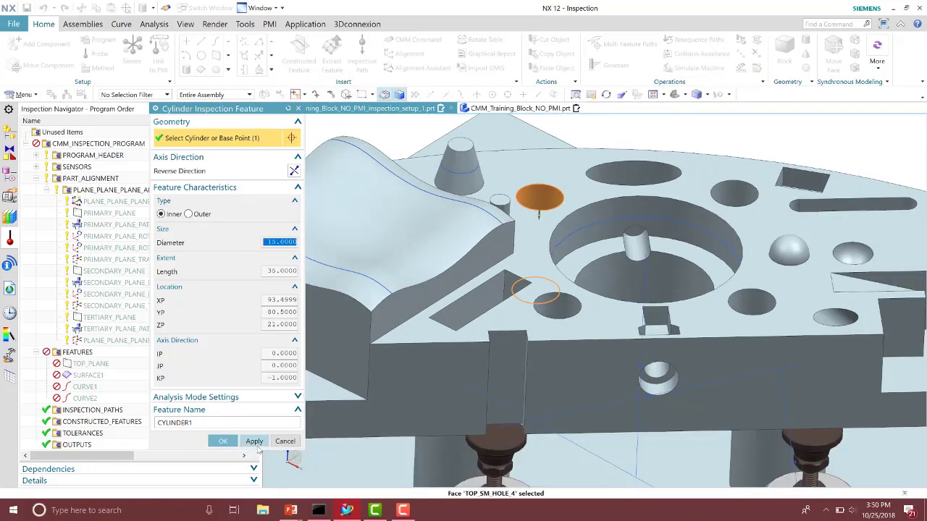
left_click(254, 440)
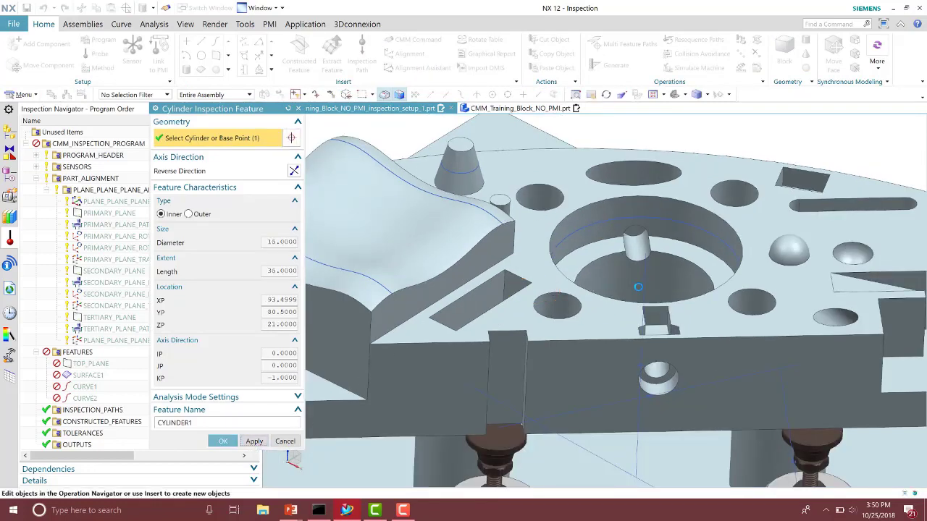
- Create cylinder inspection features from the other three small holes around the central bore, and highlight the new cylinders to check them
left_click(727, 193)
middle_click(721, 136)
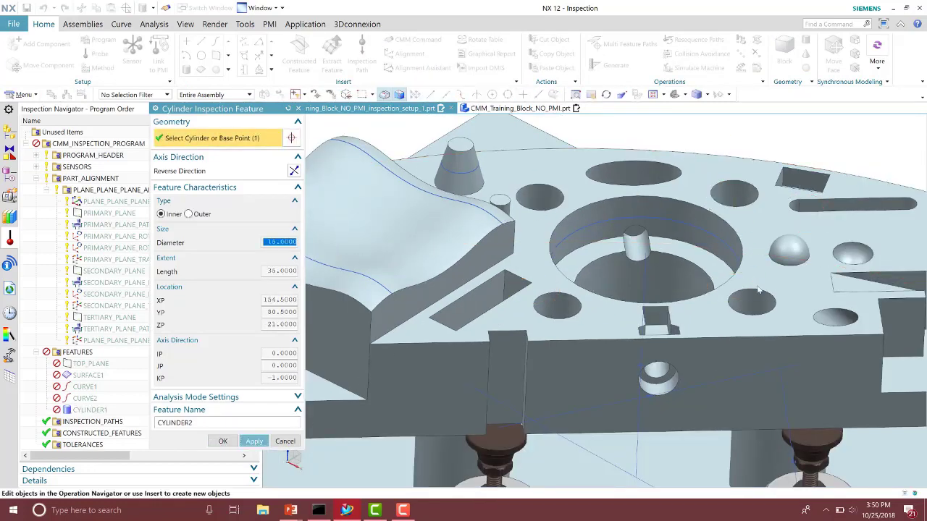
left_click(751, 302)
middle_click(737, 141)
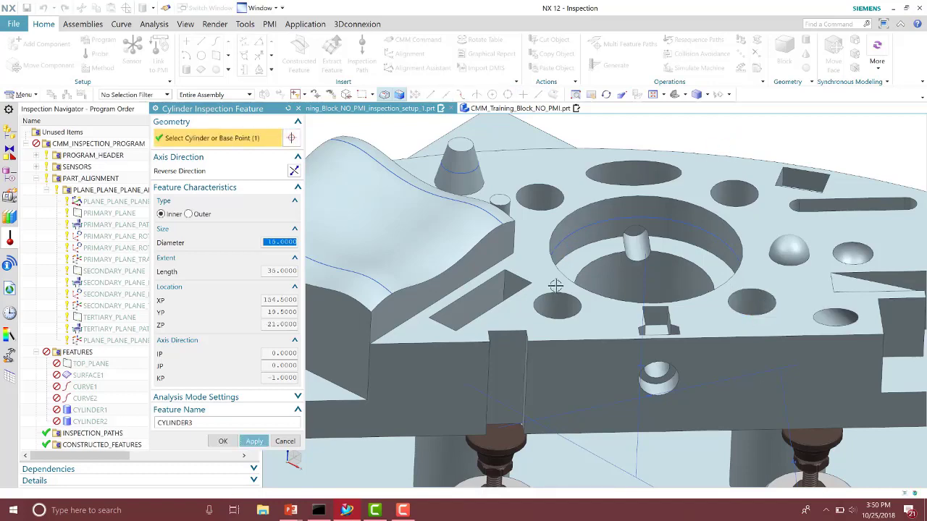
left_click(557, 306)
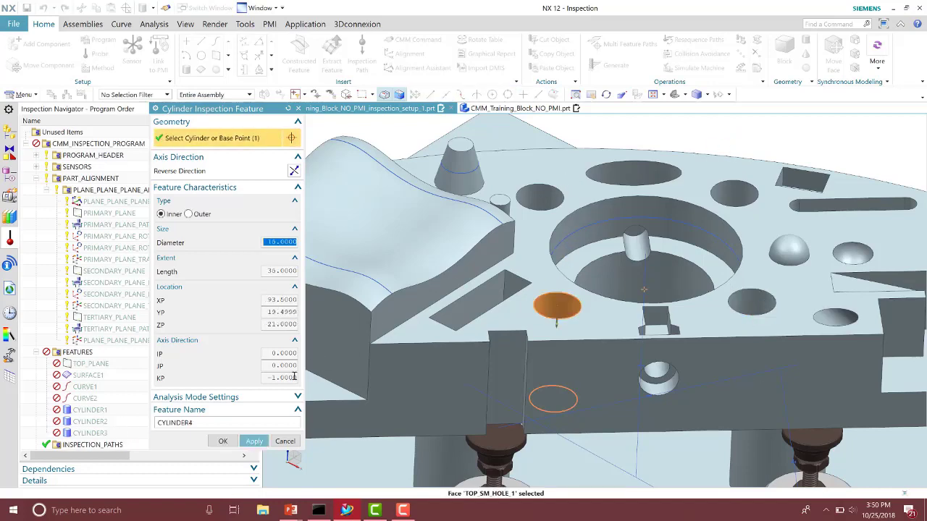
left_click(223, 441)
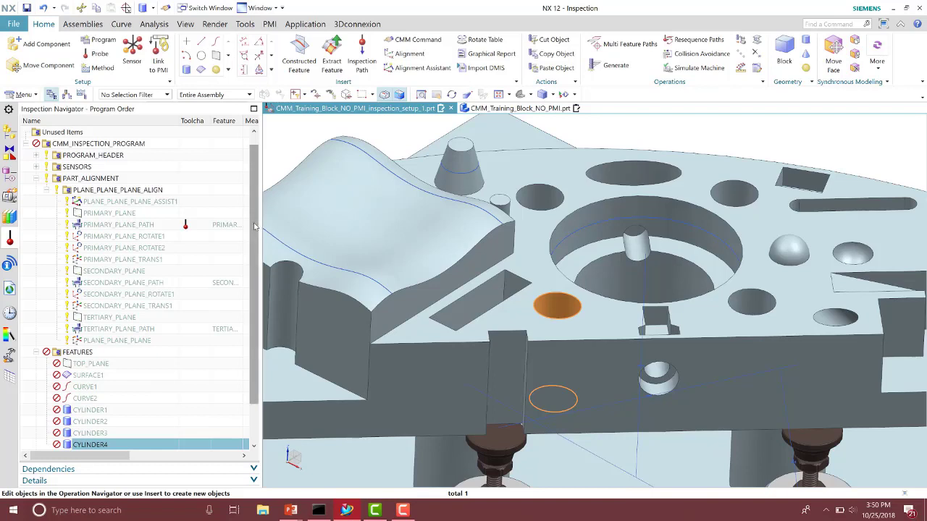
scroll(142, 368, "down", 2)
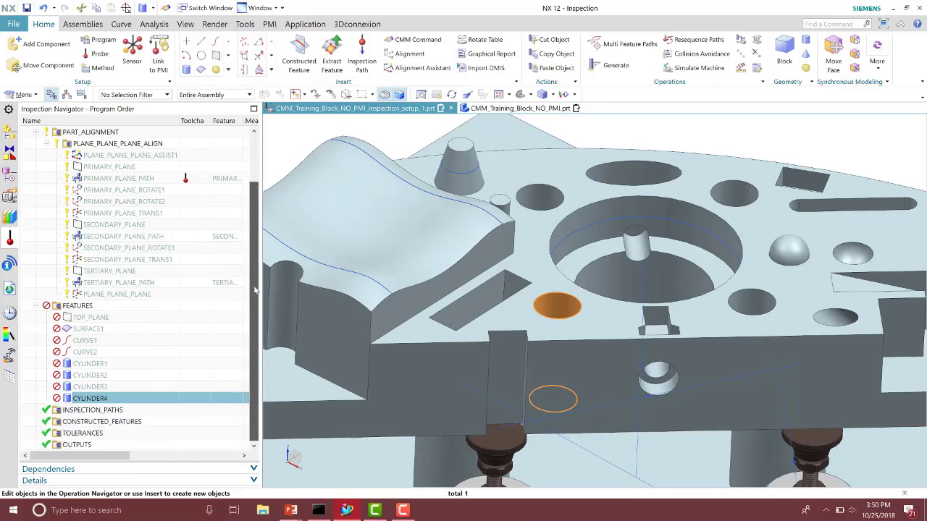
left_click(105, 365)
key("Down")
key("Down")
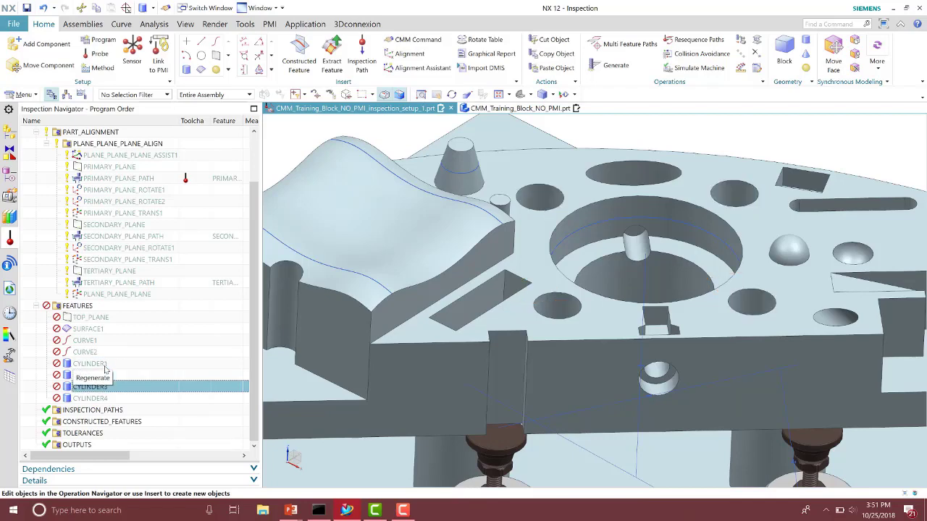
key("Escape")
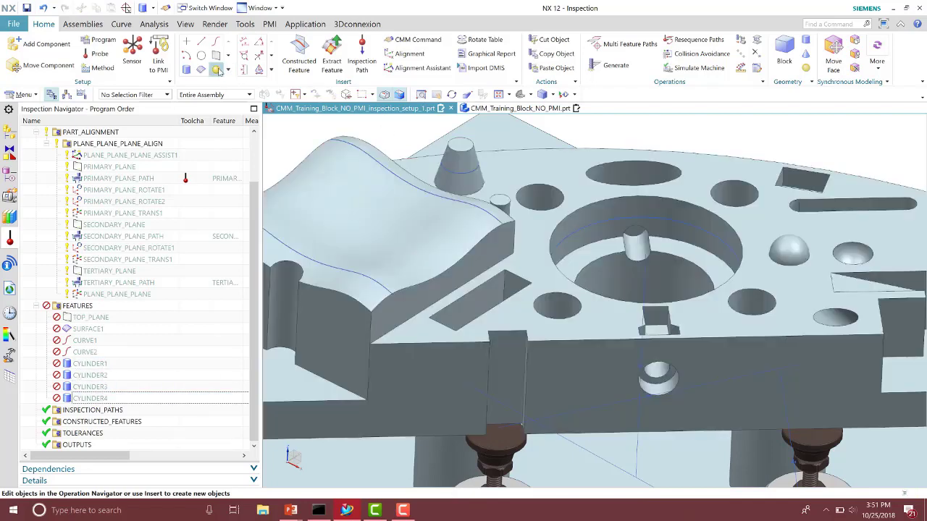
- Create sphere inspection features from the outer sphere and the neighbouring inner spherical pocket on the top face, keeping the default names
left_click(217, 70)
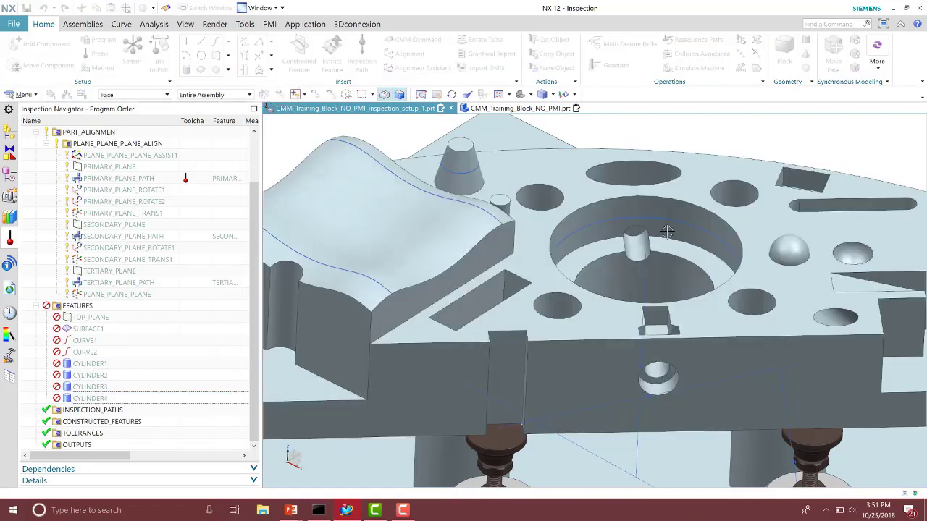
left_click(796, 253)
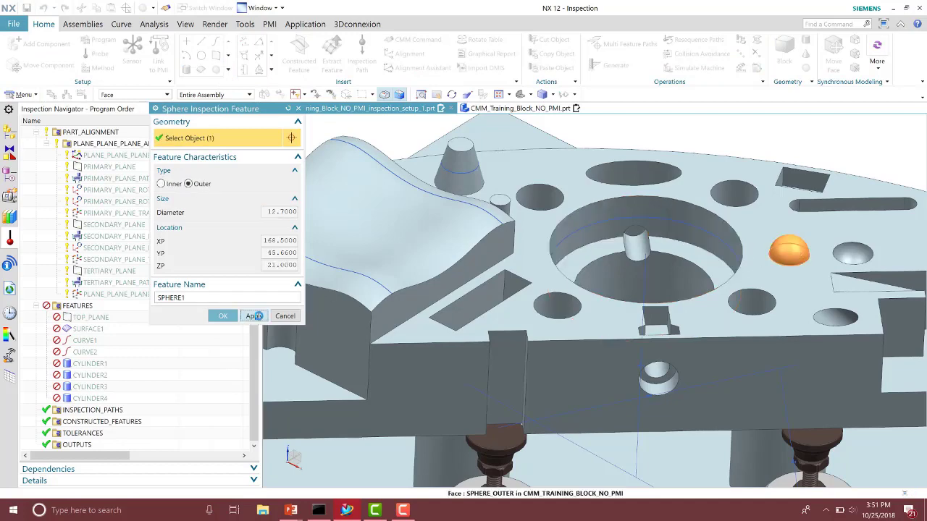
left_click(254, 316)
left_click(851, 255)
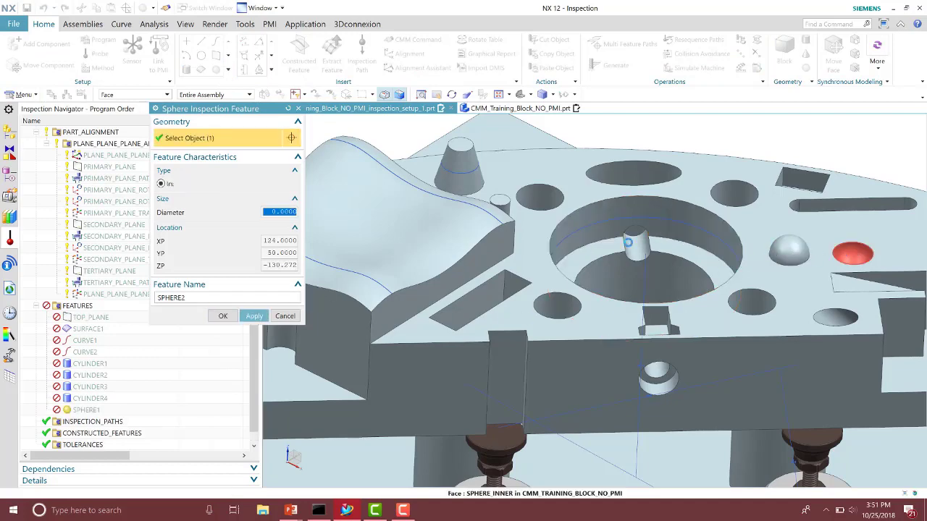
left_click(223, 316)
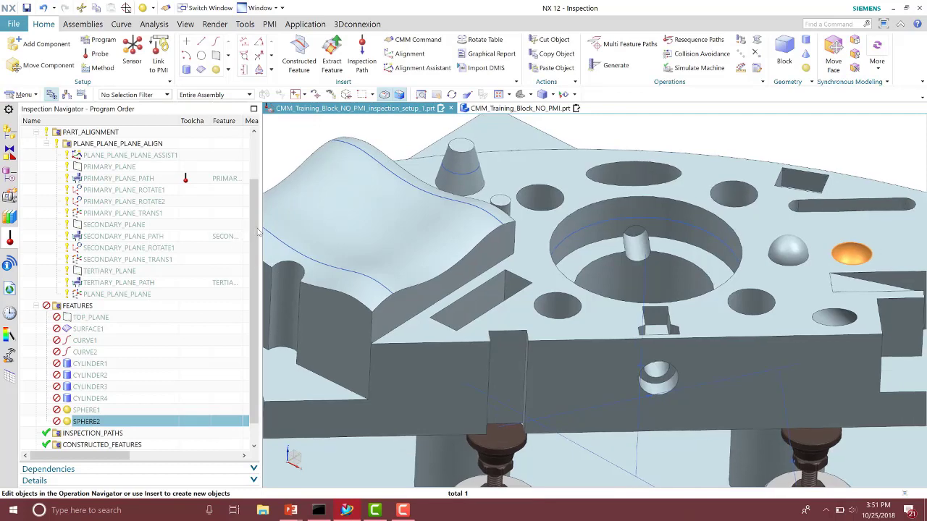
- Generate all the inspection features in the FEATURES group of the inspection program
scroll(245, 305, "down", 1)
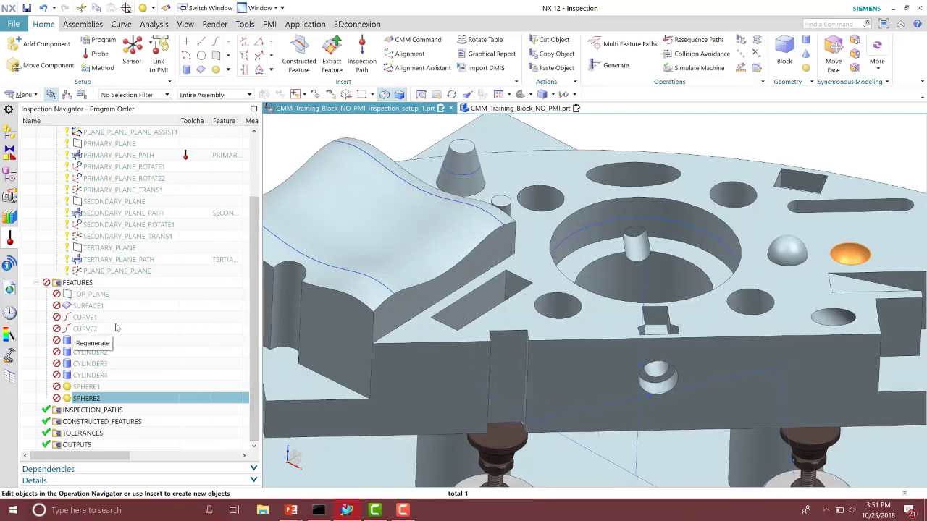
key("ctrl+f")
left_click(101, 282)
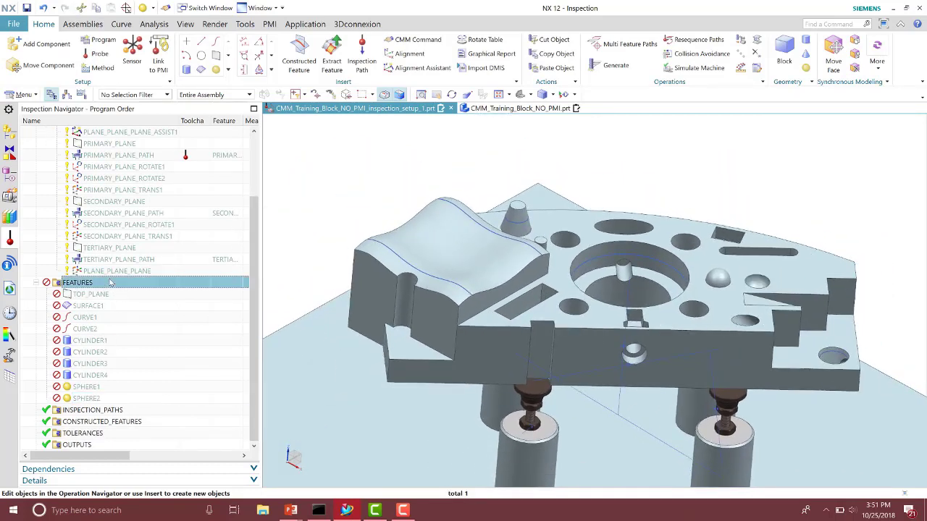
right_click(109, 282)
left_click(154, 109)
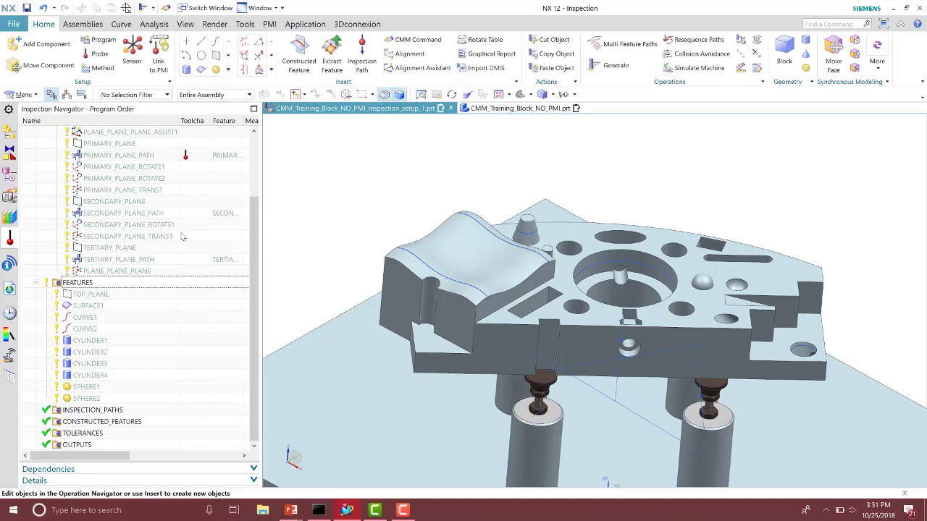
- Start a new inspection path and assign the TOP_PLANE feature to it
left_click(104, 294)
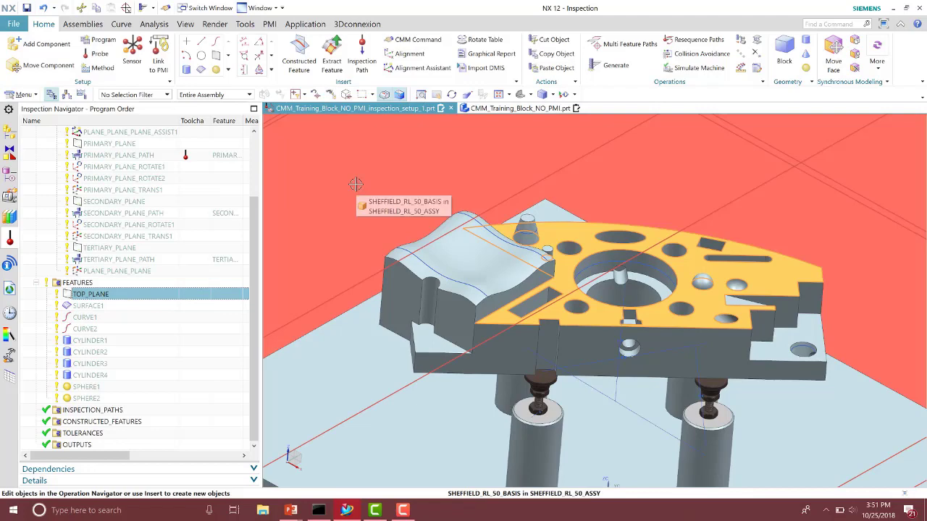
key("Escape")
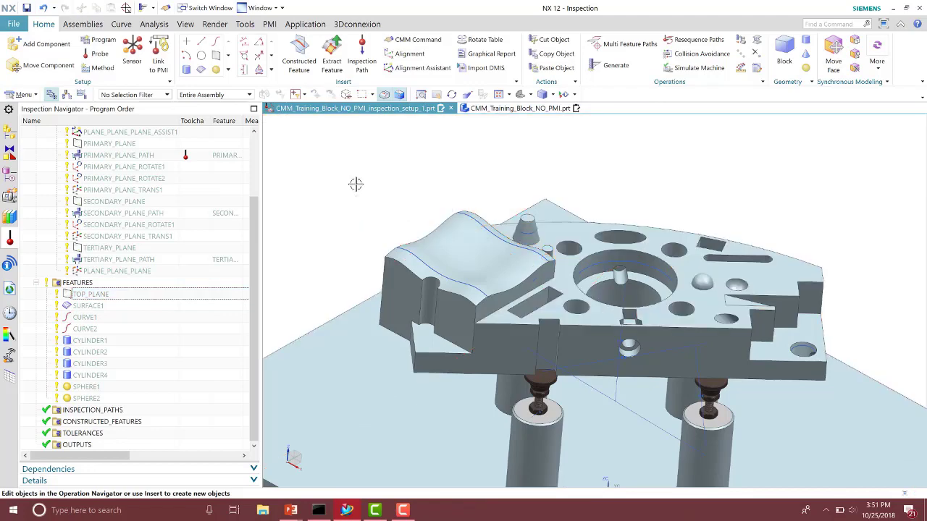
left_click(361, 63)
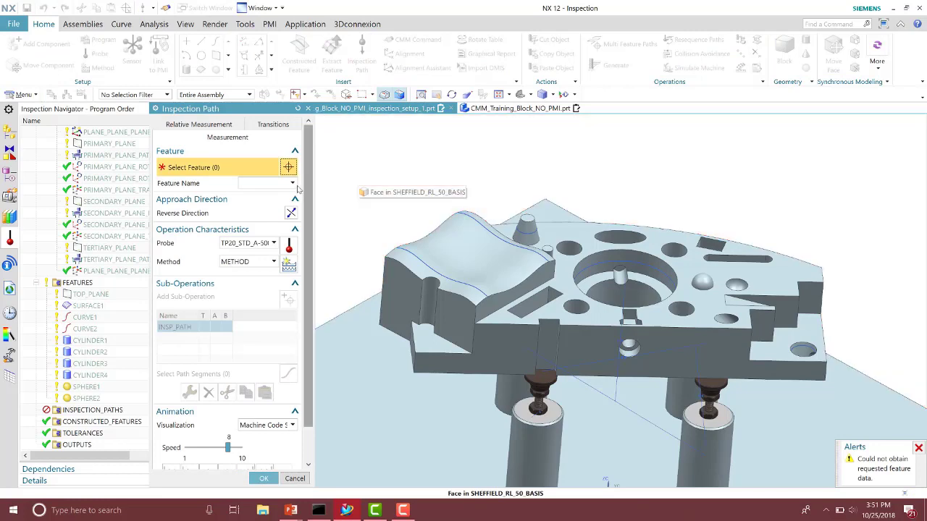
left_click(292, 183)
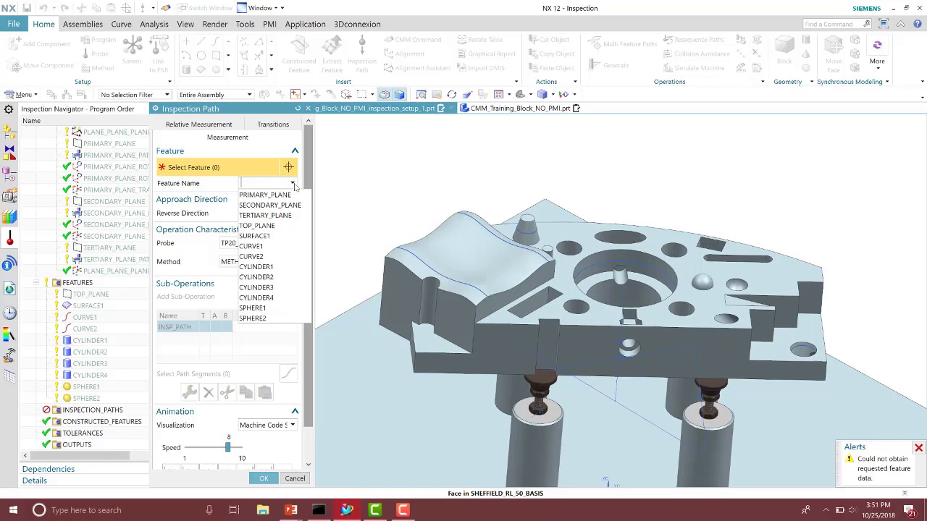
left_click(270, 225)
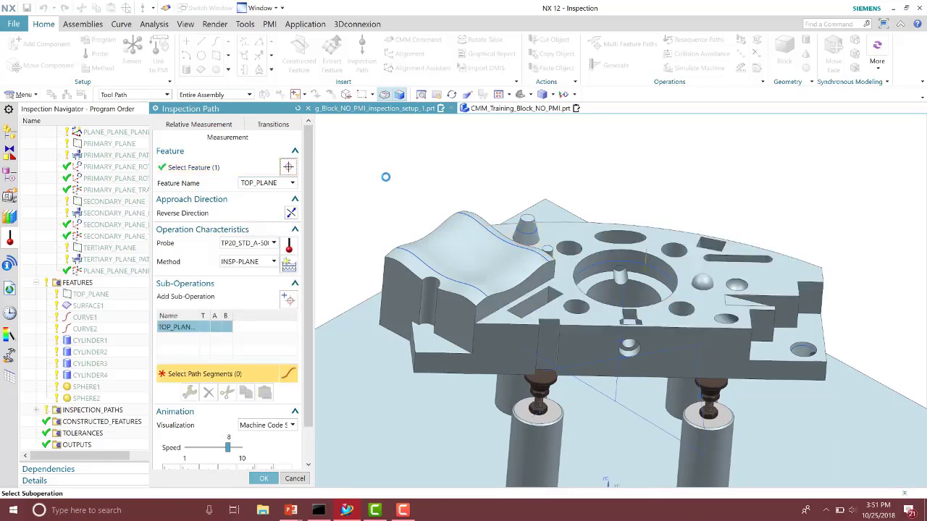
- Add a Point Set sub-operation with 8 U points and 8 V points to the TOP_PLANE path and create the path
middle_click(362, 215)
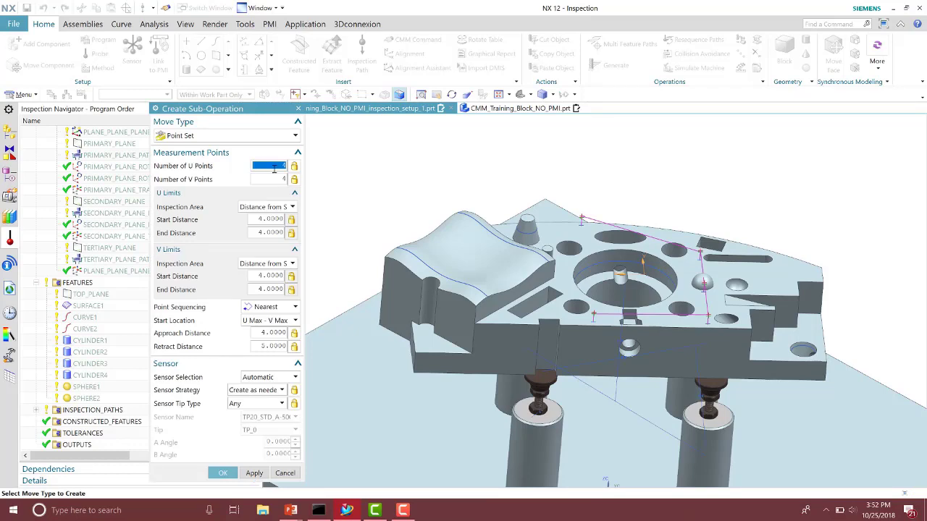
type("3")
key("Tab")
type("8")
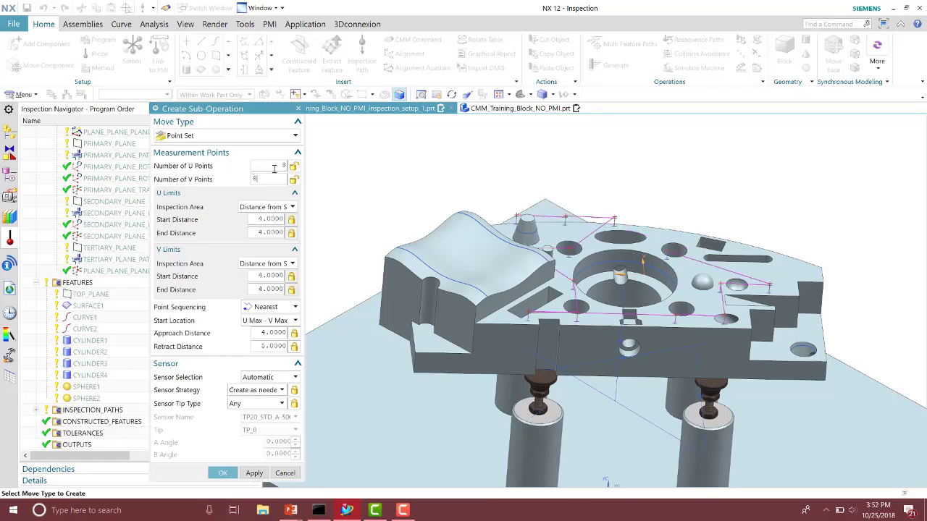
key("Tab")
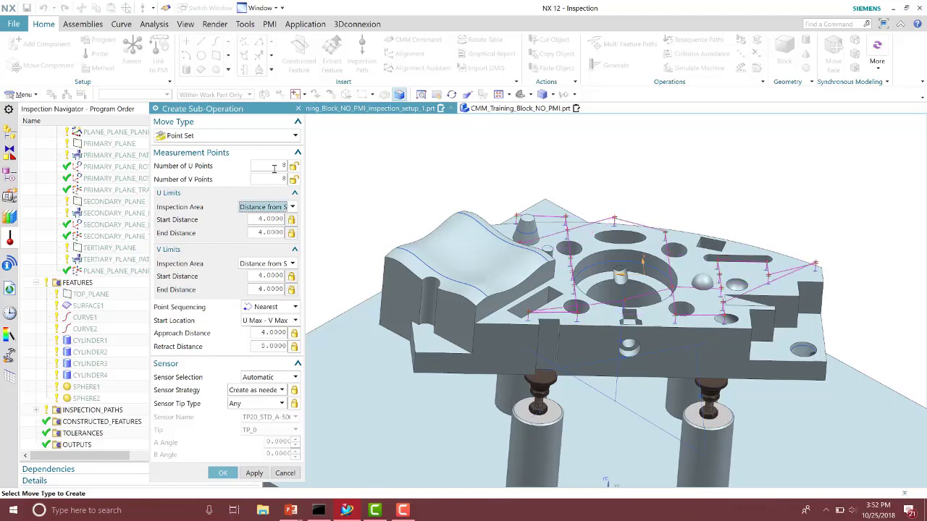
left_click(223, 473)
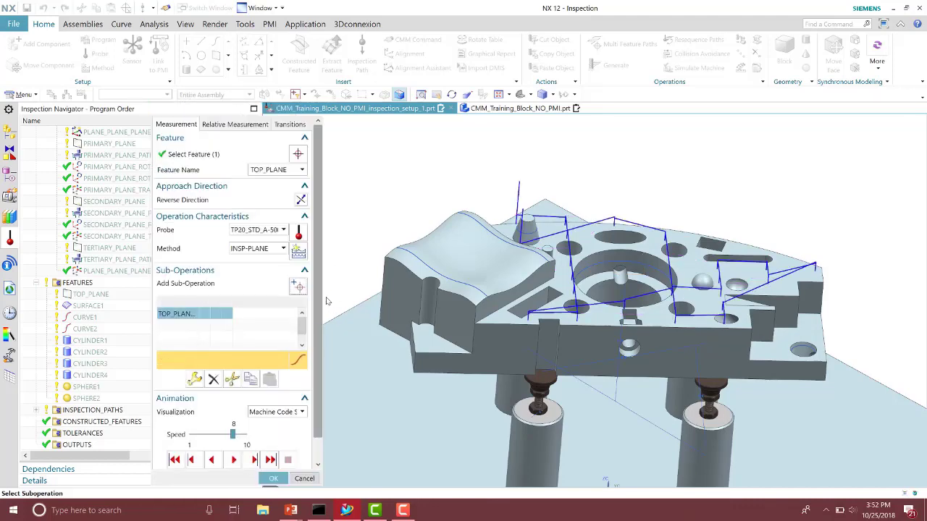
left_click(273, 479)
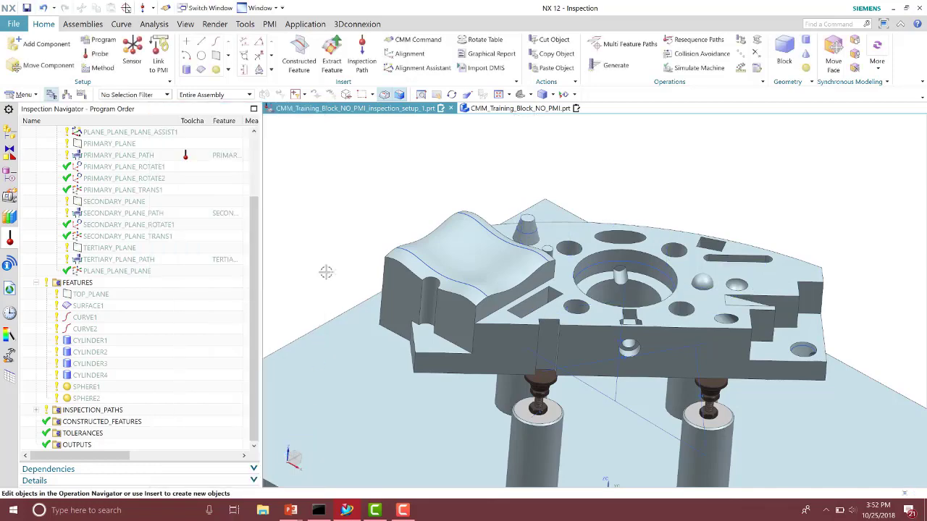
- Create an inspection path for the SURFACE1 feature with a Point Set sub-operation, keeping its default 6 by 6 points and Zig Zag sequencing
left_click(115, 307)
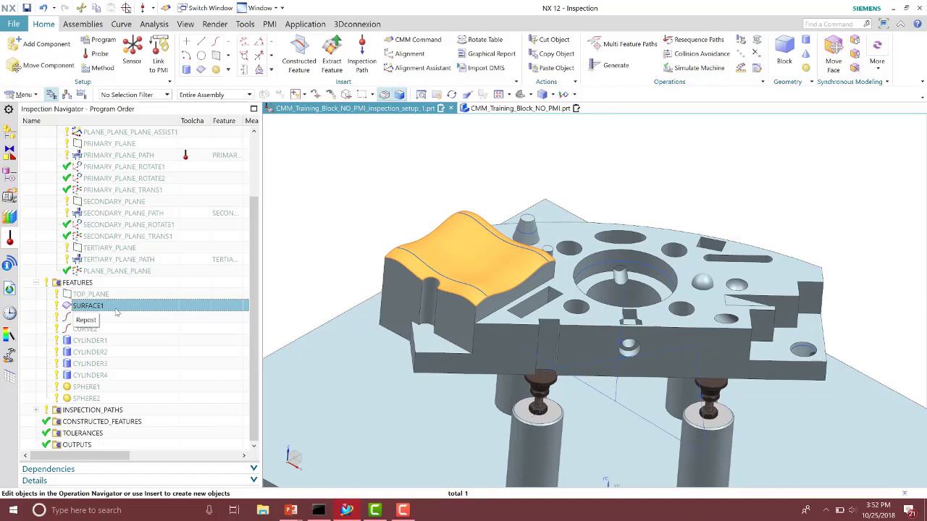
left_click(361, 56)
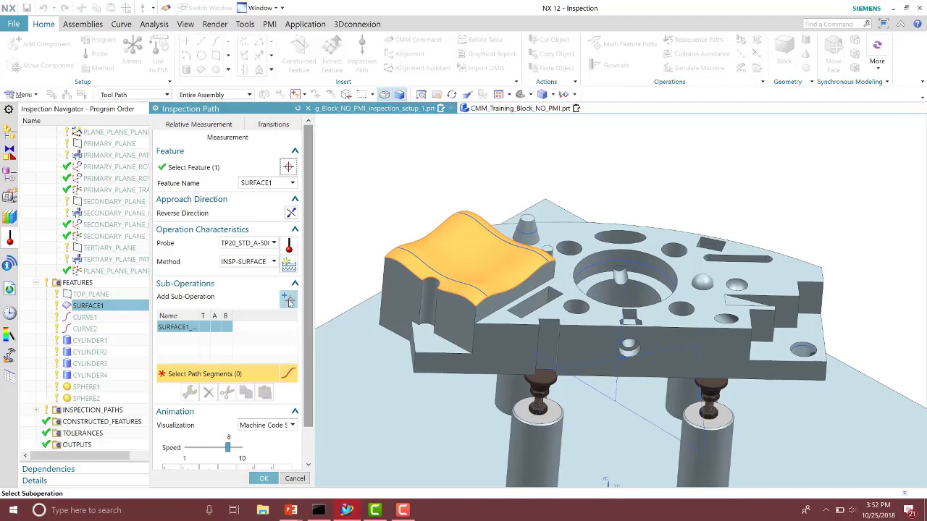
middle_click(362, 205)
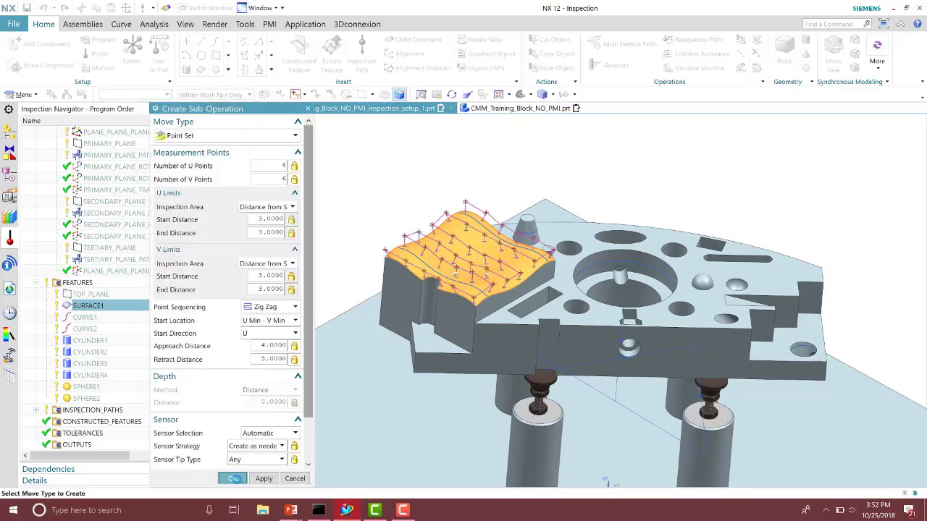
left_click(233, 478)
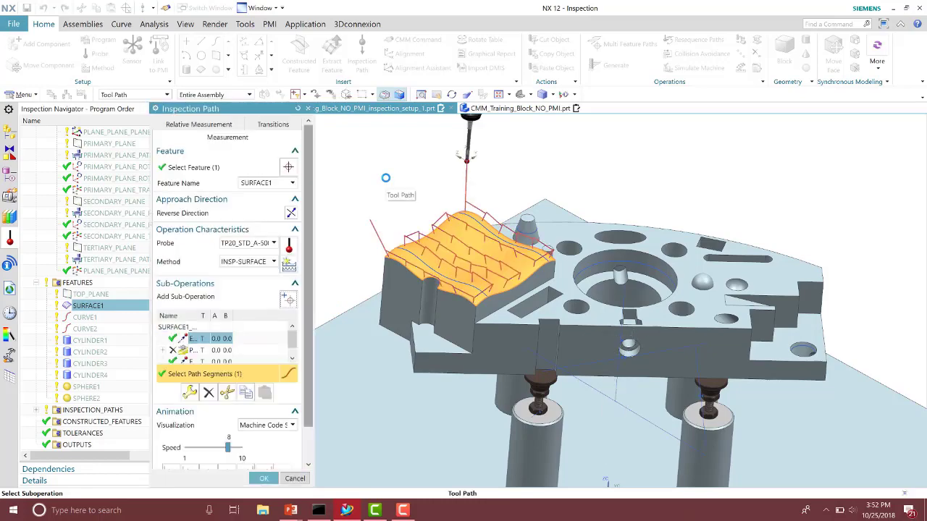
left_click(264, 479)
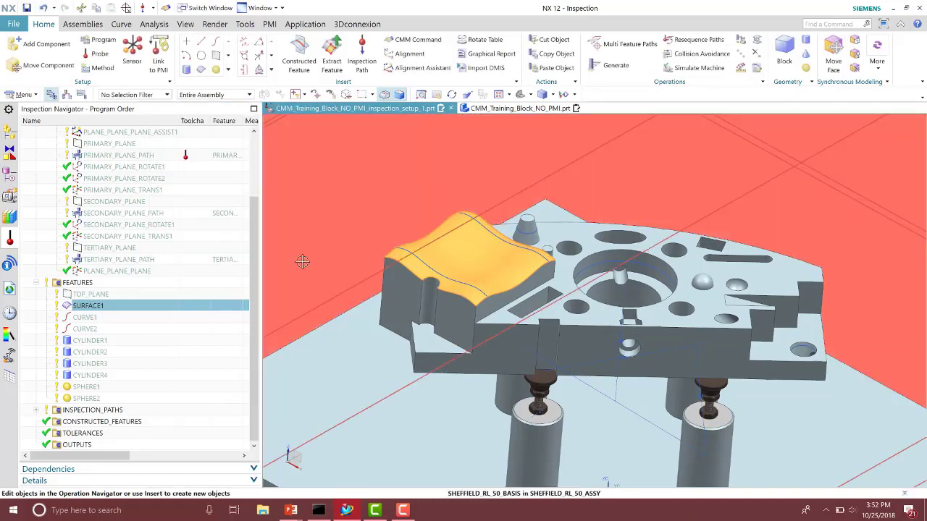
- Create an inspection path for the CURVE1 feature with a Point Set sub-operation, keeping its default 10 points
left_click(111, 319)
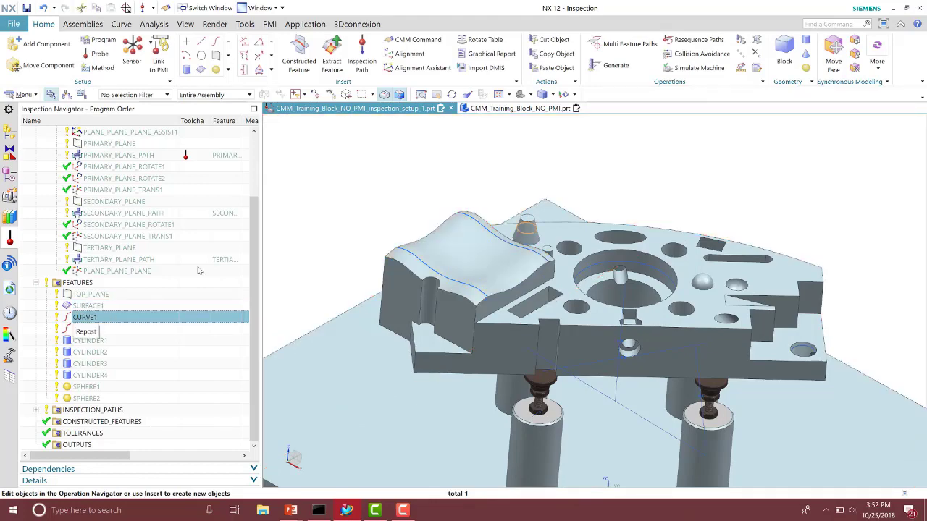
left_click(362, 55)
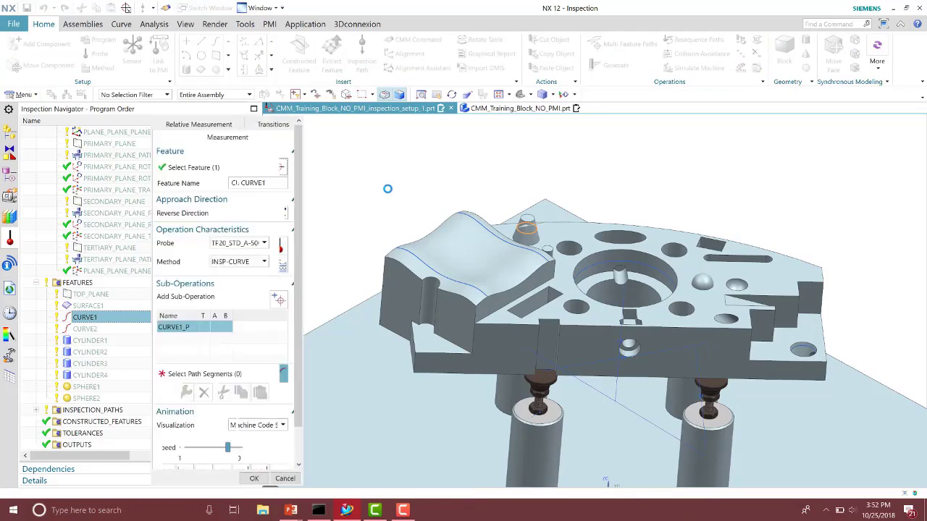
left_click(288, 299)
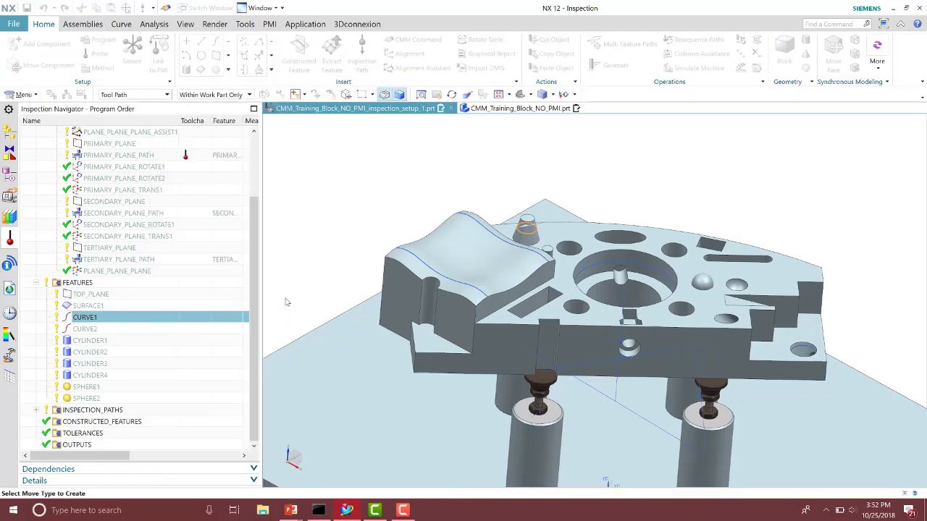
left_click(194, 135)
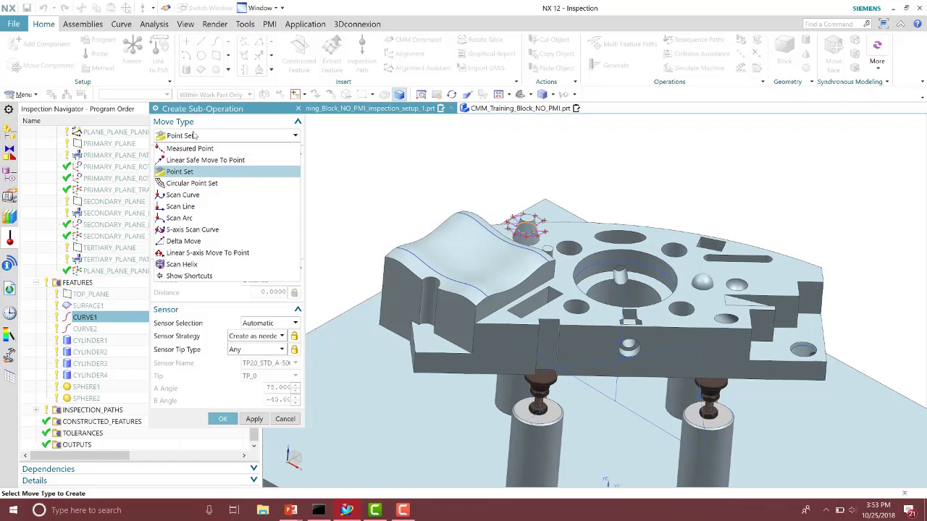
left_click(194, 135)
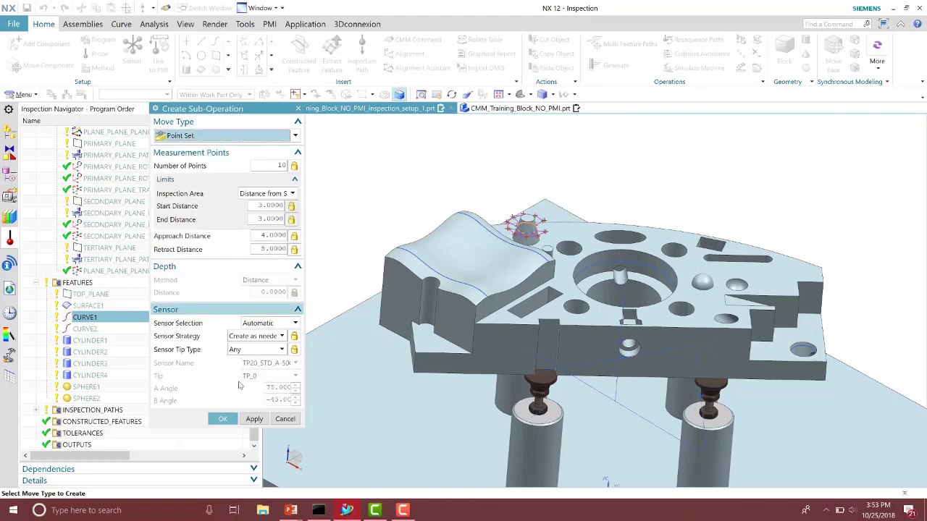
left_click(223, 418)
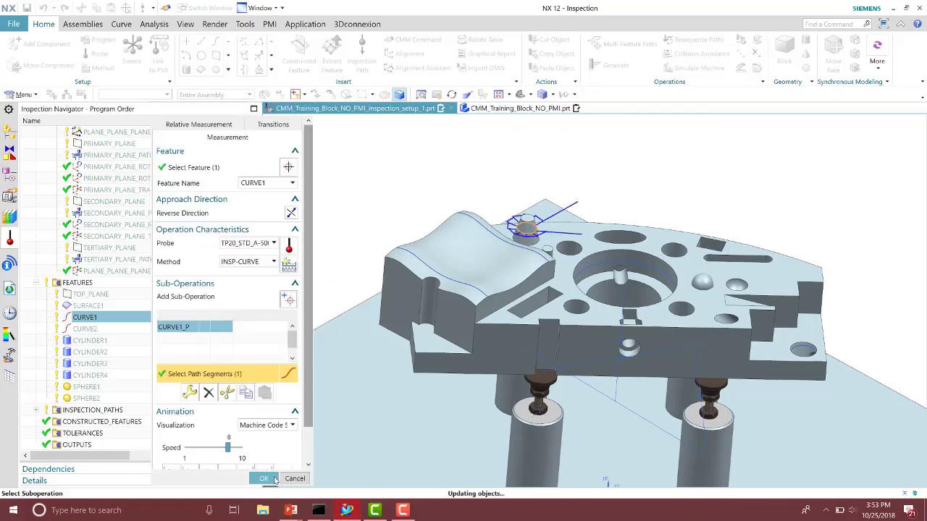
left_click(264, 478)
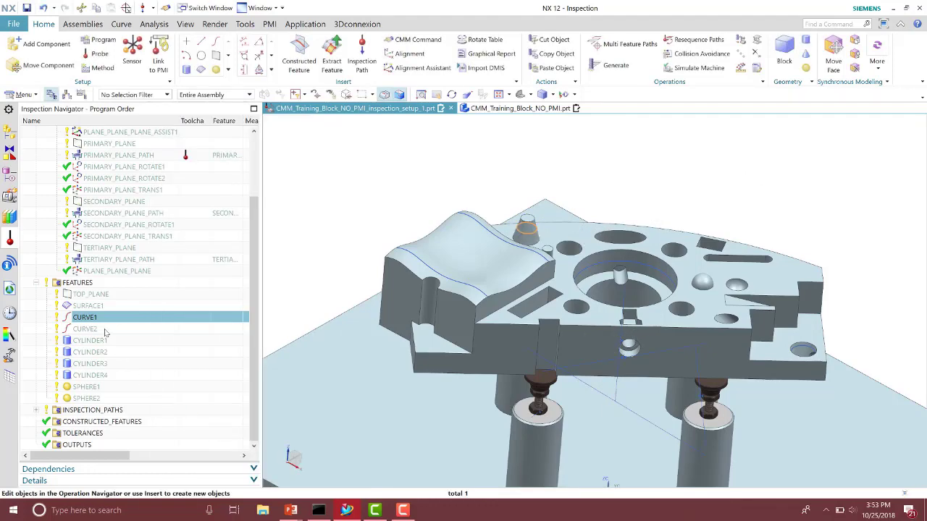
- Create an inspection path for the CURVE2 feature with a Point Set sub-operation using the default settings
left_click(122, 330)
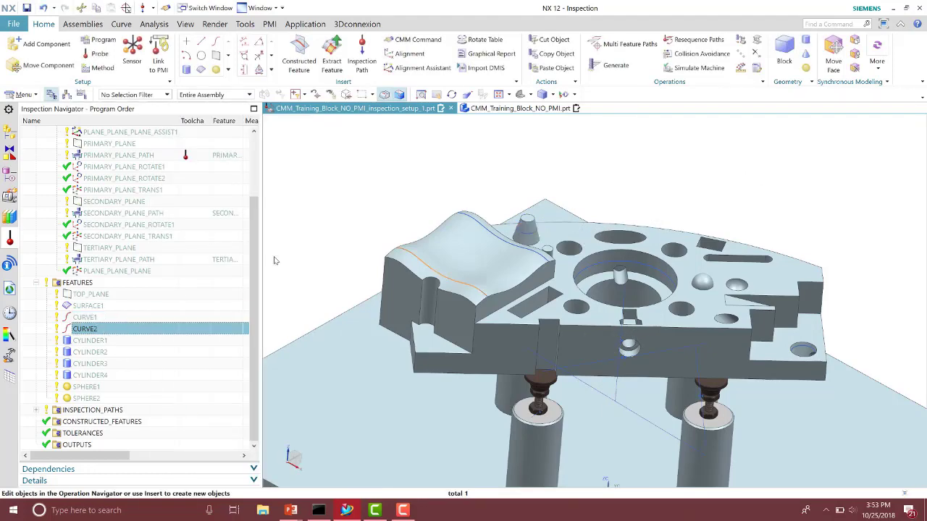
left_click(365, 53)
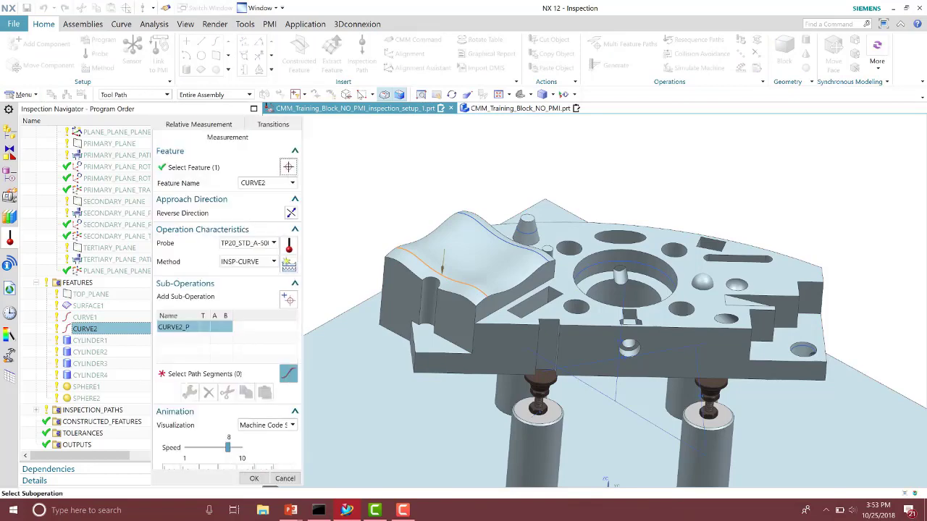
left_click(287, 303)
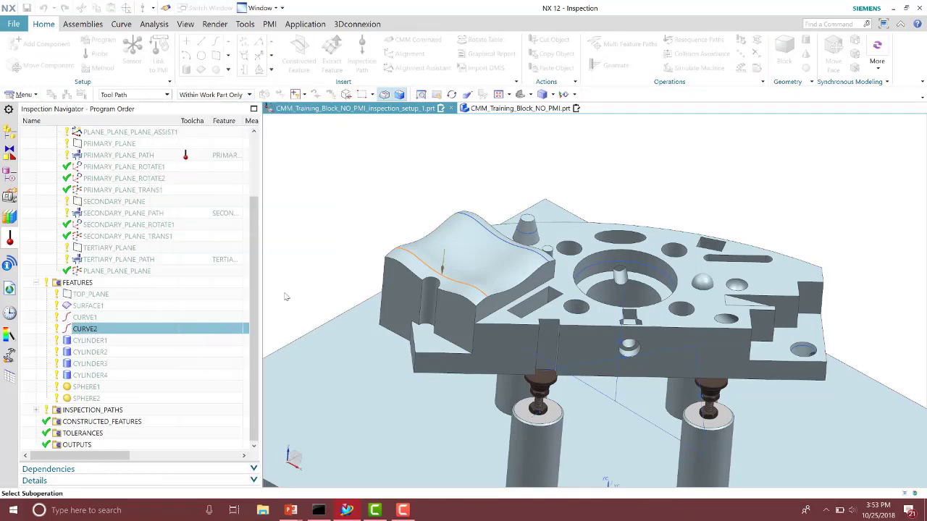
left_click(223, 418)
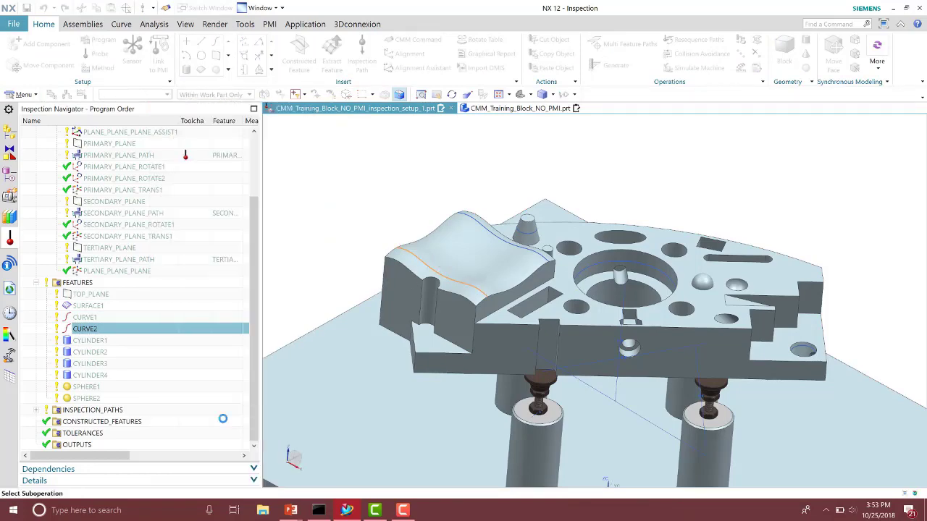
left_click(263, 479)
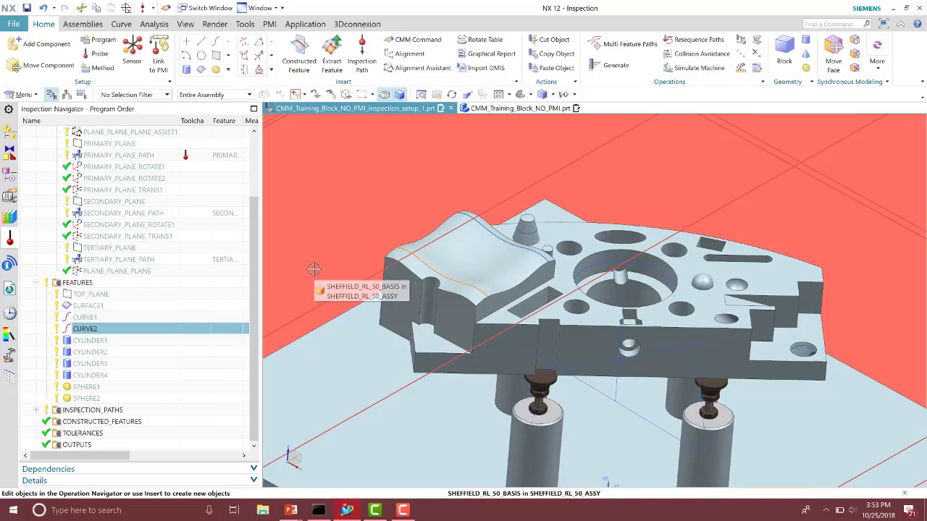
- Create inspection paths for CYLINDER1 to CYLINDER4, SPHERE1 and SPHERE2 together in one multi-feature operation
scroll(313, 269, "down", 10)
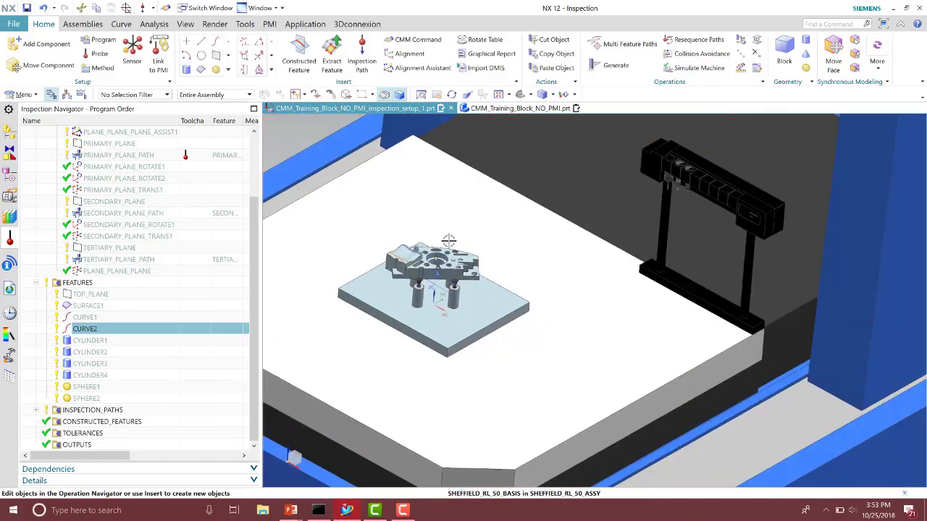
scroll(352, 211, "up", 3)
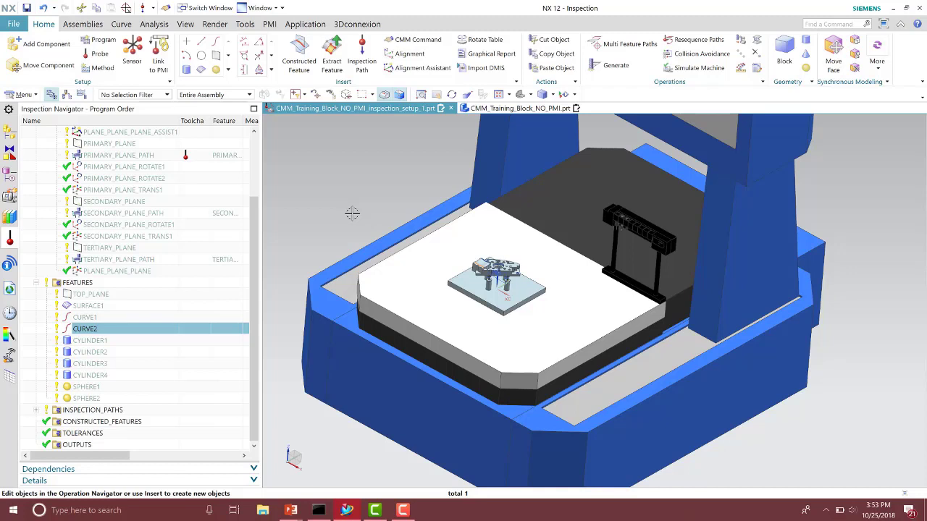
left_click(108, 342)
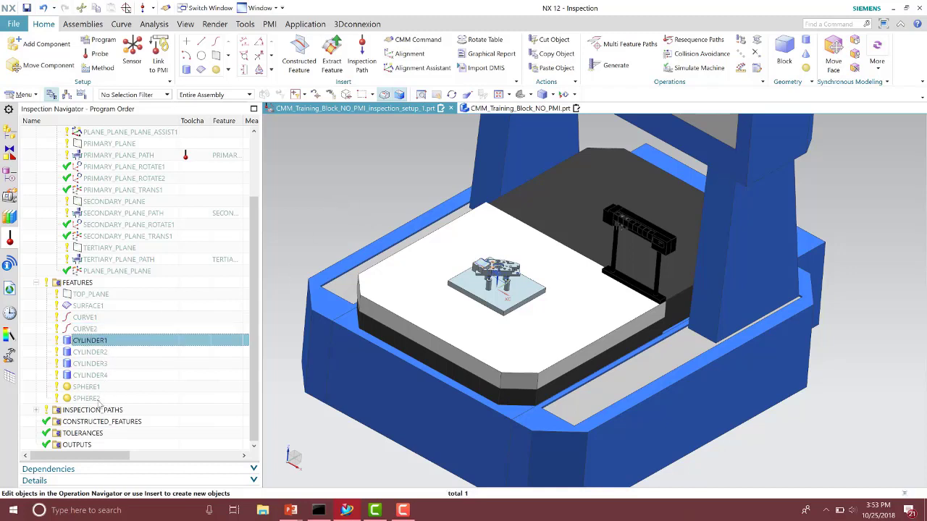
left_click(94, 399, "shift")
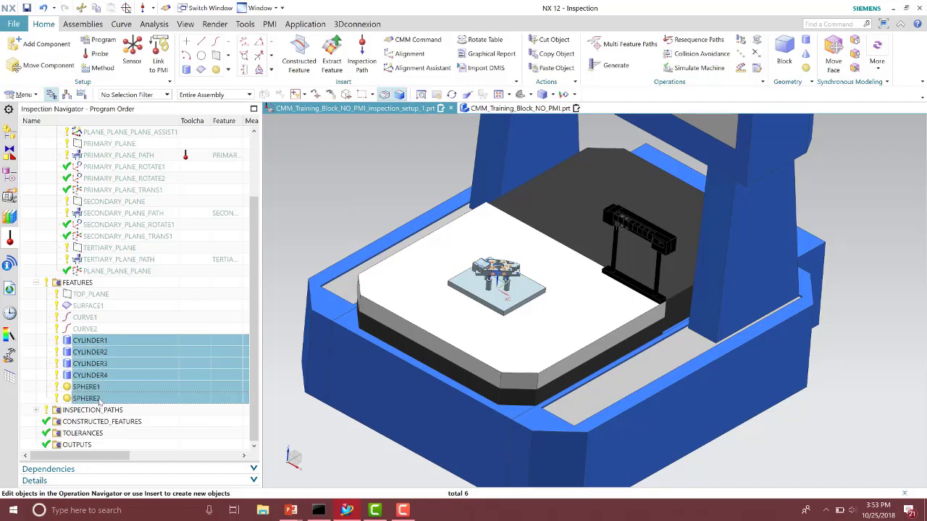
left_click(613, 45)
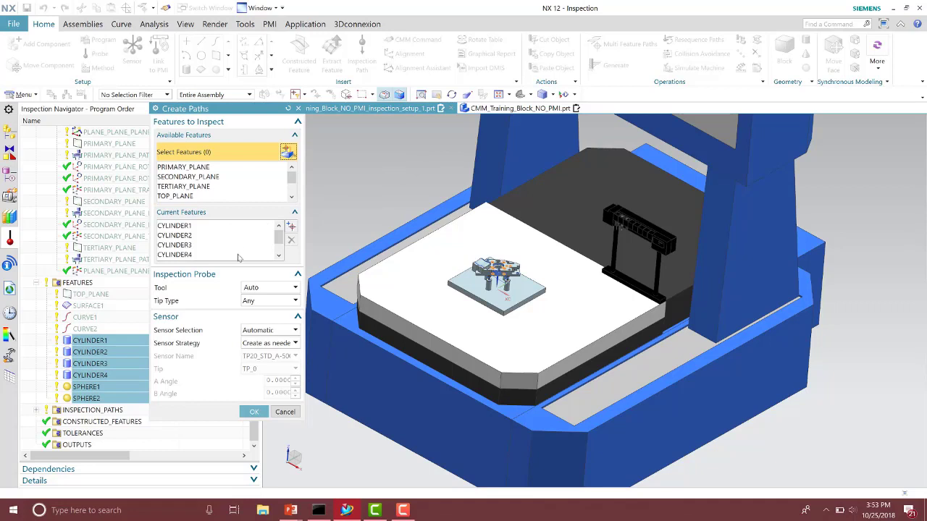
left_click(294, 290)
left_click(271, 331)
left_click(253, 411)
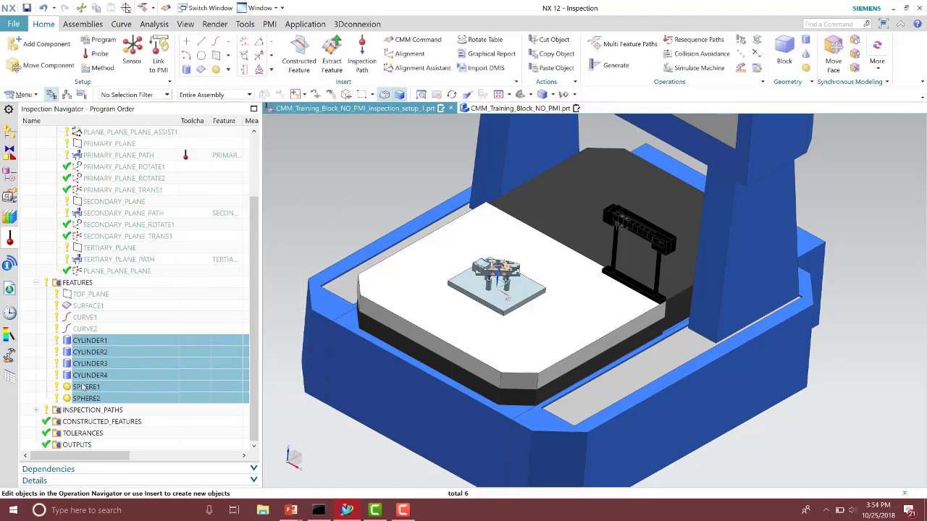
- Expand the INSPECTION_PATHS group and check the listed paths down to SPHERE2_PATH
left_click(36, 409)
scroll(140, 334, "down", 1)
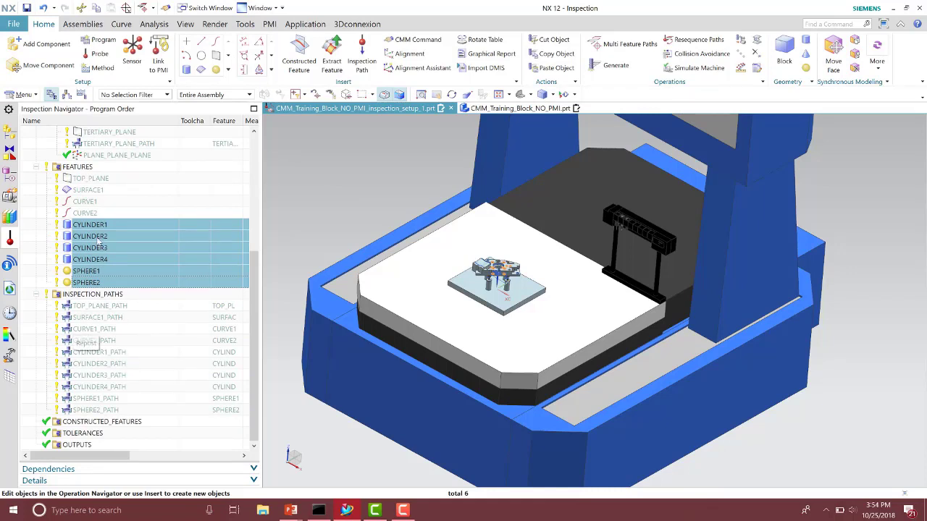
left_click(112, 409)
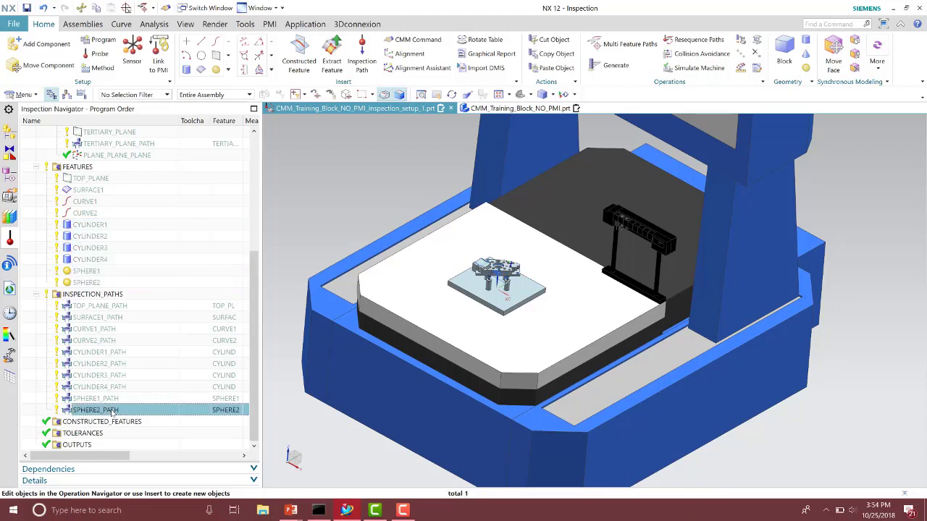
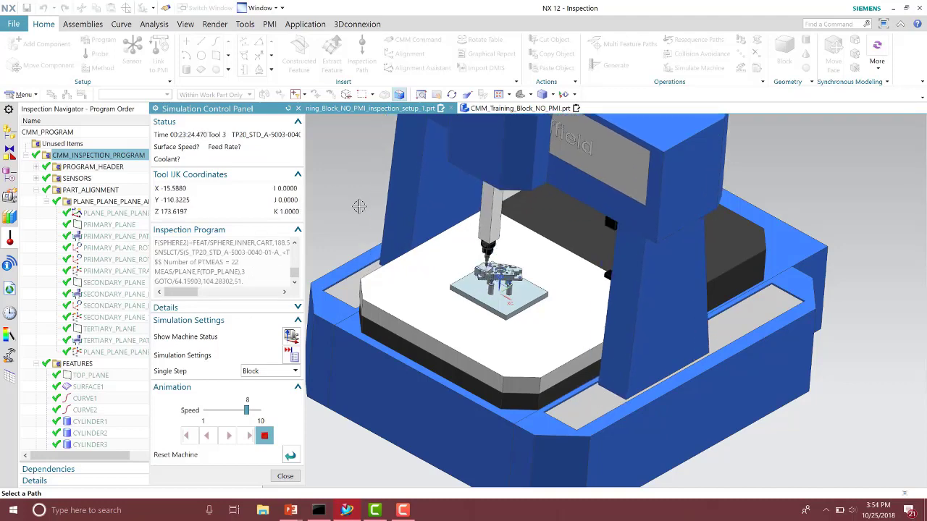
- Watch the program's machine simulation up close, continue past collisions until reset, and close the simulation at the end of the program
scroll(490, 275, "up", 5)
scroll(489, 275, "up", 3)
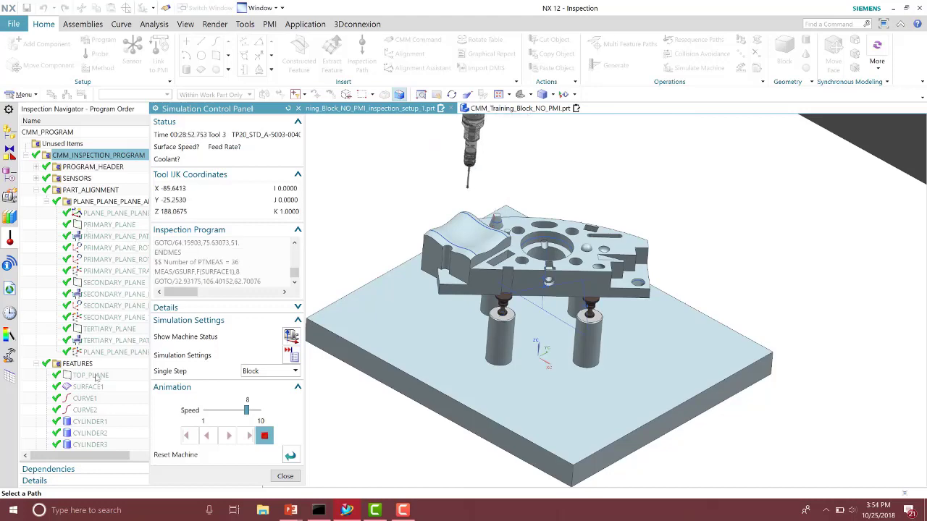
scroll(82, 351, "down", 6)
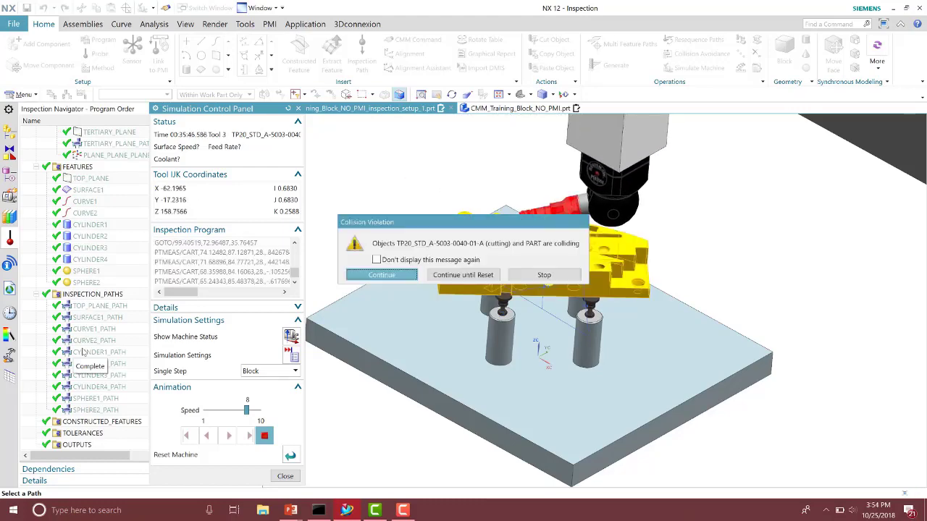
left_click(454, 276)
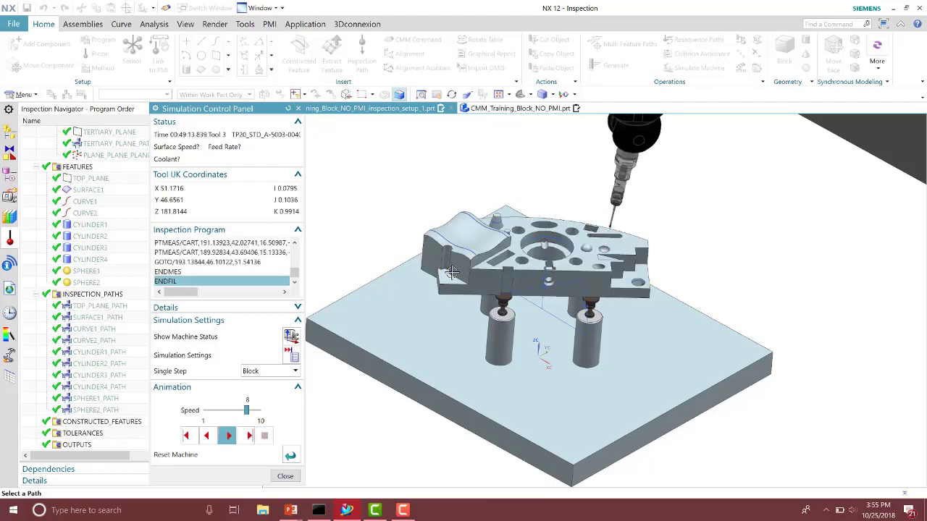
left_click(286, 476)
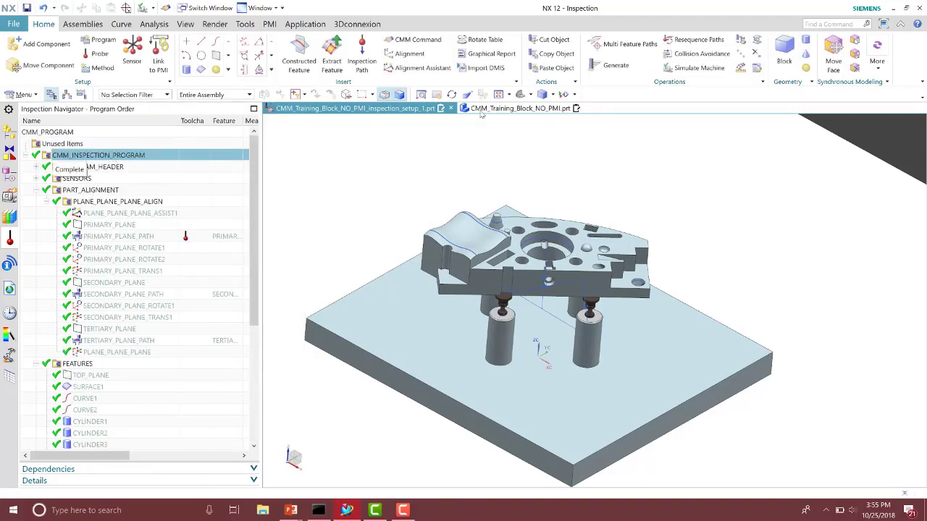
- Run collision avoidance on the entire CMM_INSPECTION_PROGRAM and dismiss its report
left_click(693, 55)
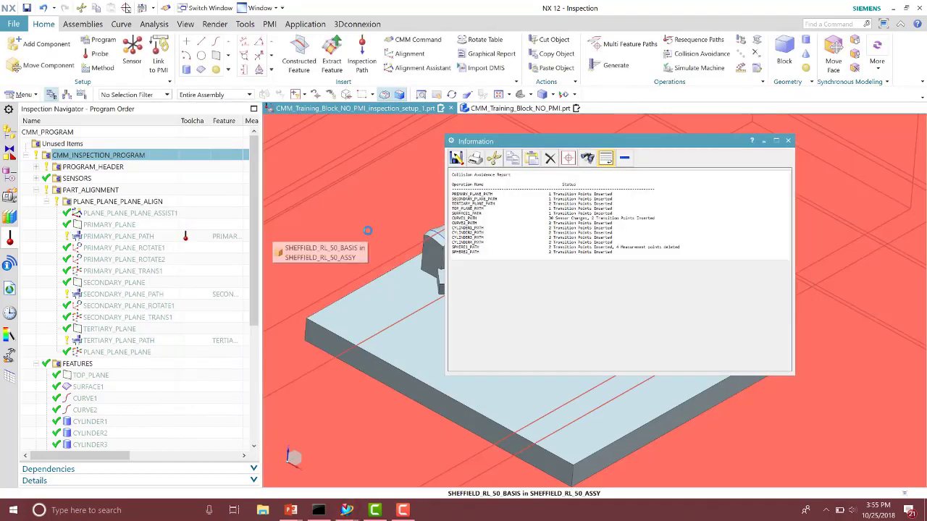
left_click(788, 141)
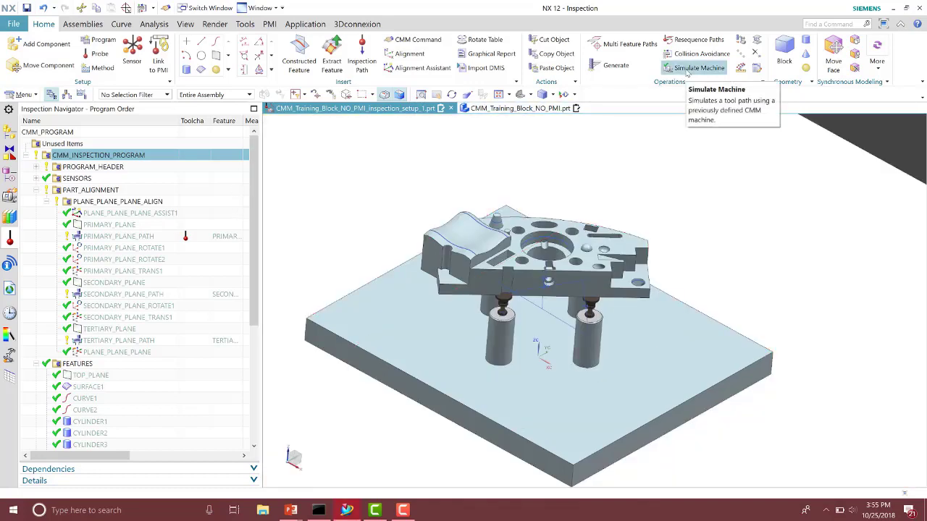
- Play the machine simulation of CMM_INSPECTION_PROGRAM again and watch the probe's motion around the part
left_click(686, 70)
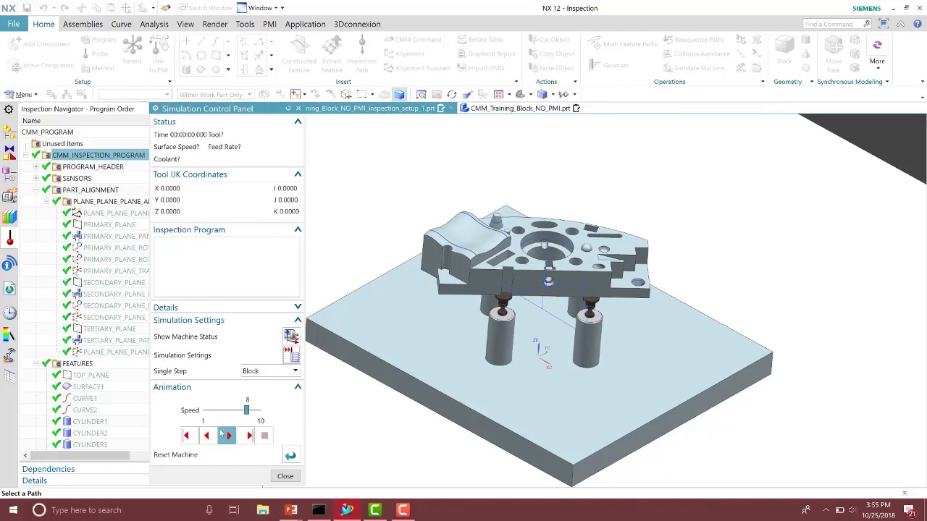
left_click(227, 434)
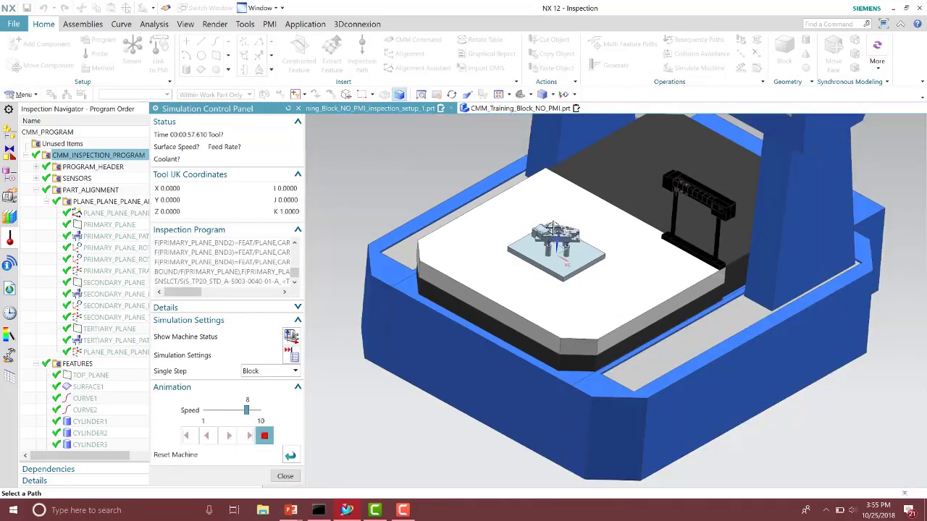
scroll(528, 192, "up", 3)
scroll(617, 246, "up", 1)
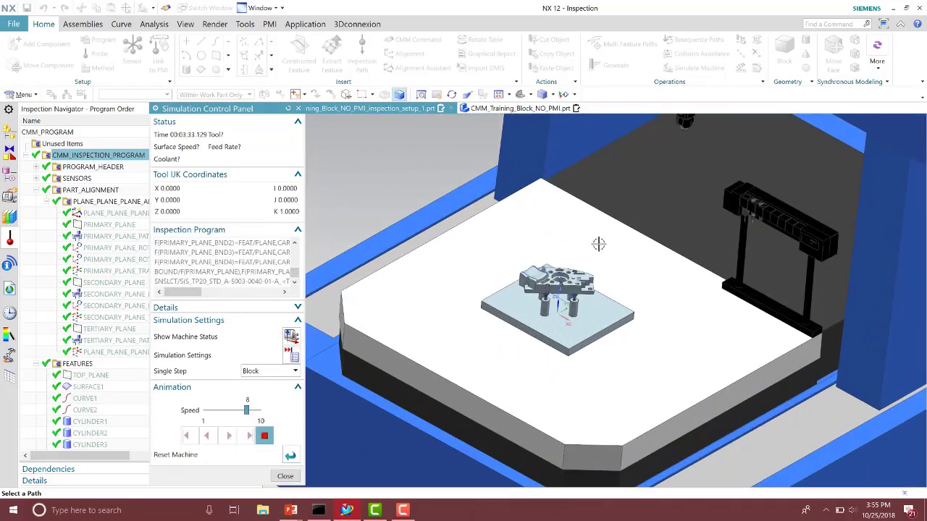
middle_click_drag(616, 246, 585, 207)
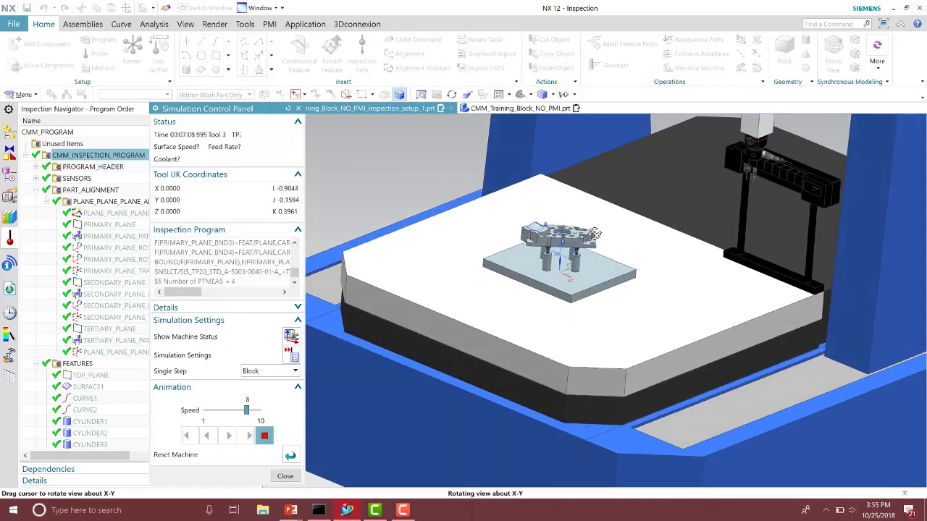
scroll(579, 204, "up", 2)
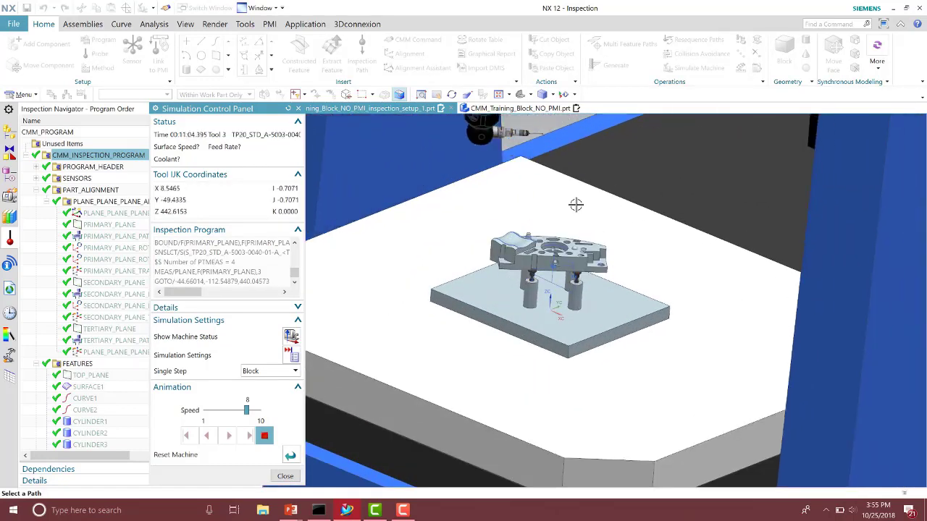